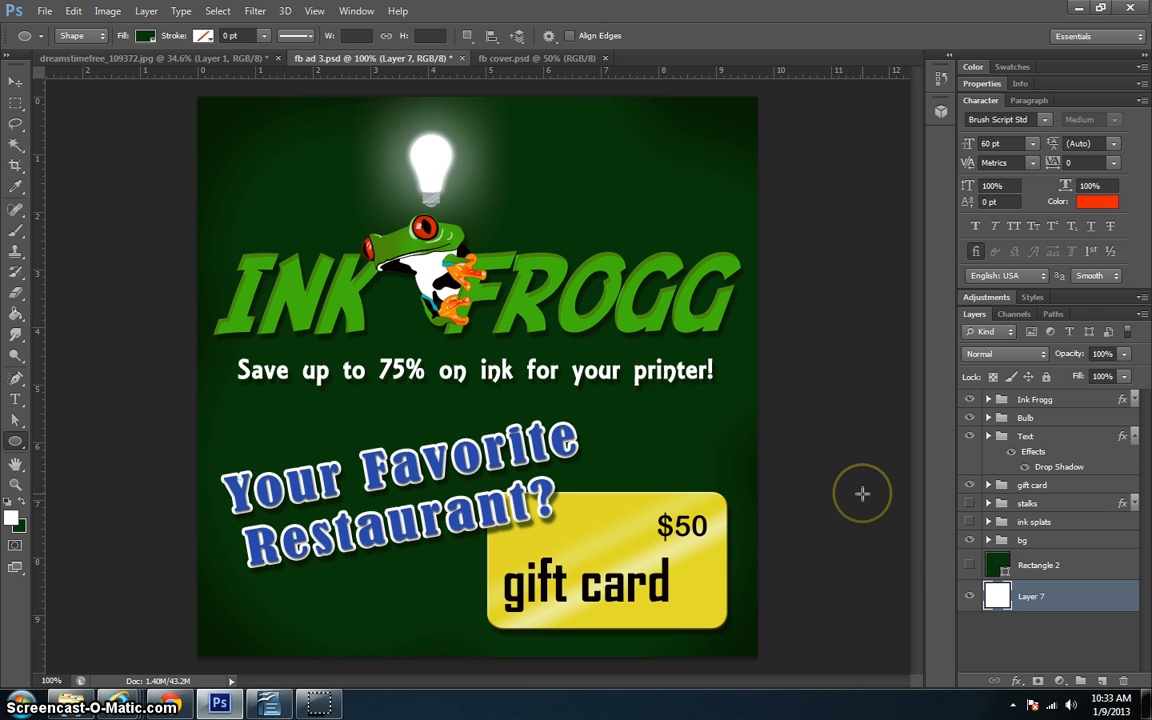
Step: Hide the bg group, then show and select the Rectangle 2 layer as the plain green background
{"action": "left_click", "coordinate": [970, 541]}
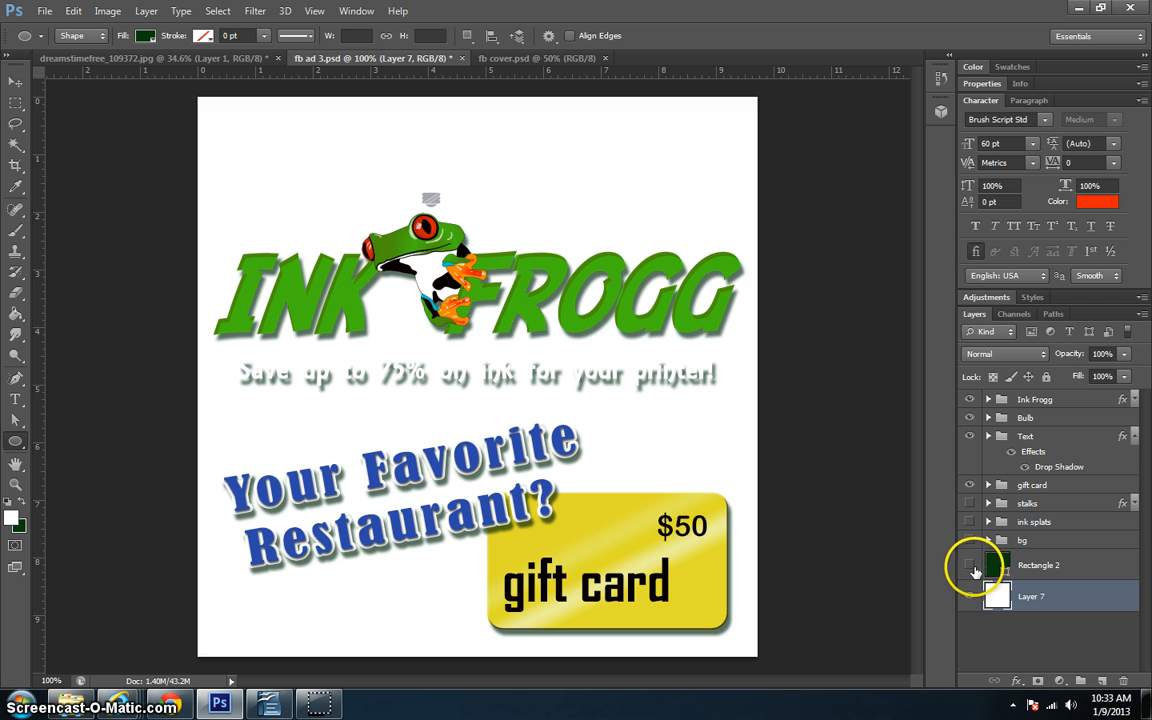
{"action": "left_click", "coordinate": [968, 566]}
{"action": "left_click", "coordinate": [1093, 568]}
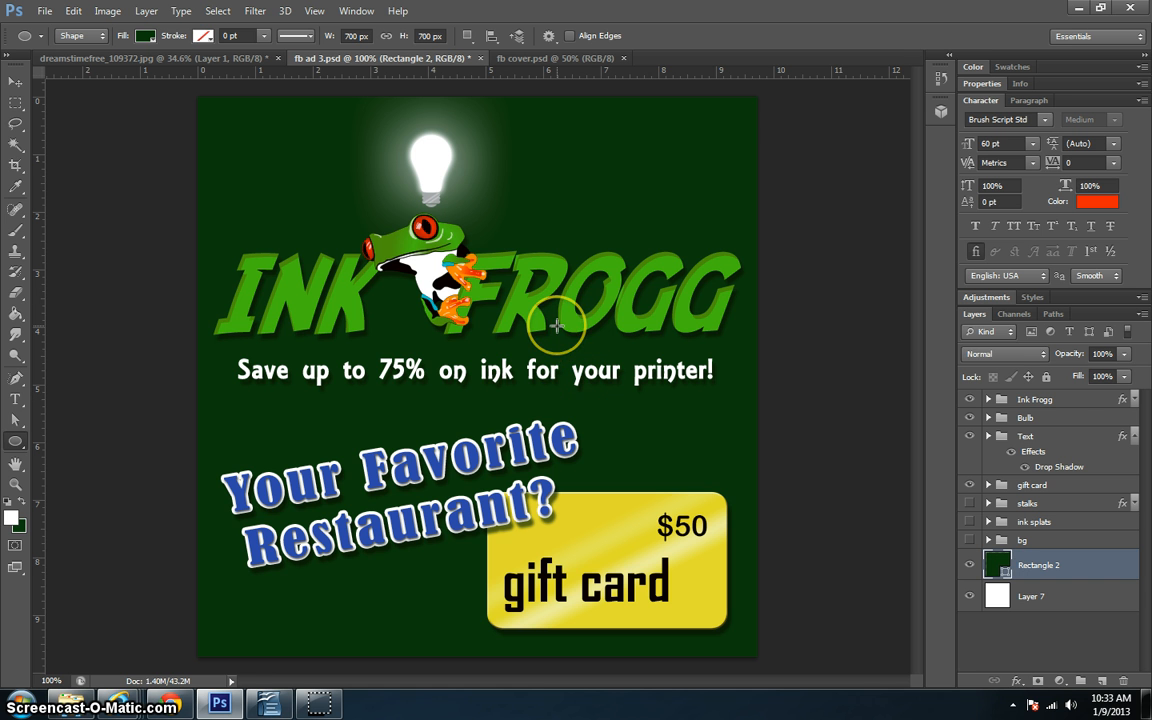
Step: Draw a Blob 1 custom shape about 632 by 624 px across most of the ad, above the background rectangle
{"action": "left_click", "coordinate": [9, 444]}
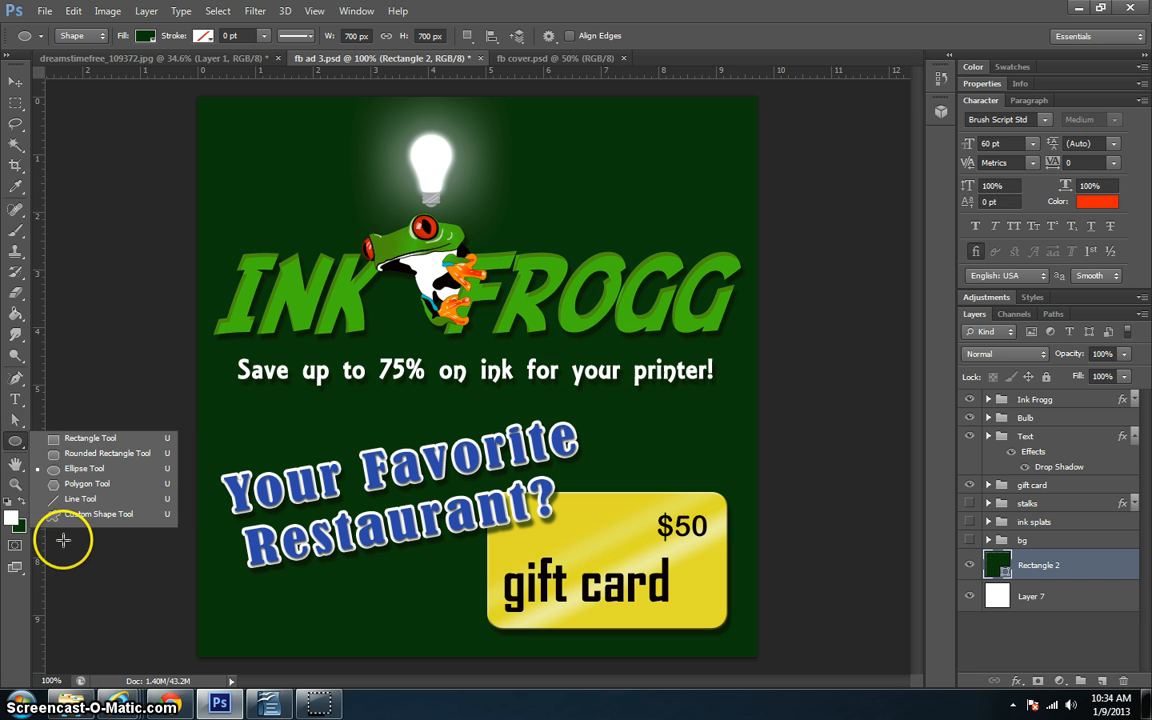
{"action": "left_click", "coordinate": [84, 514]}
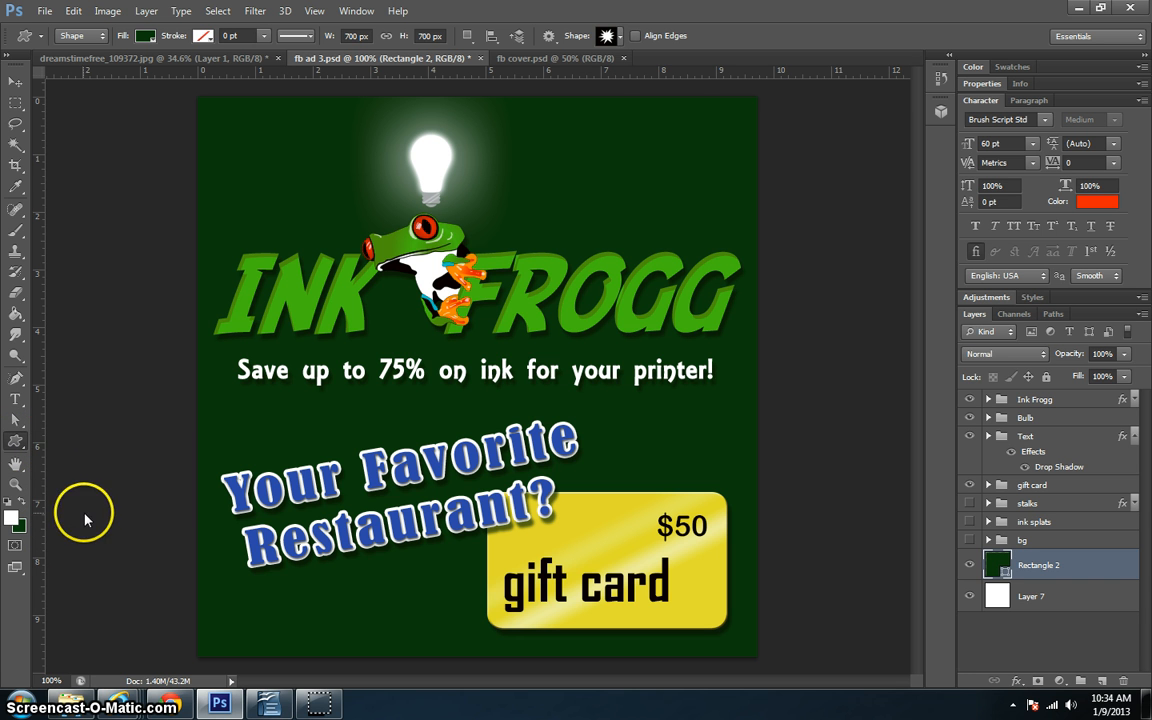
{"action": "left_click", "coordinate": [619, 37]}
{"action": "left_click_drag", "start_coordinate": [711, 296], "coordinate": [710, 360]}
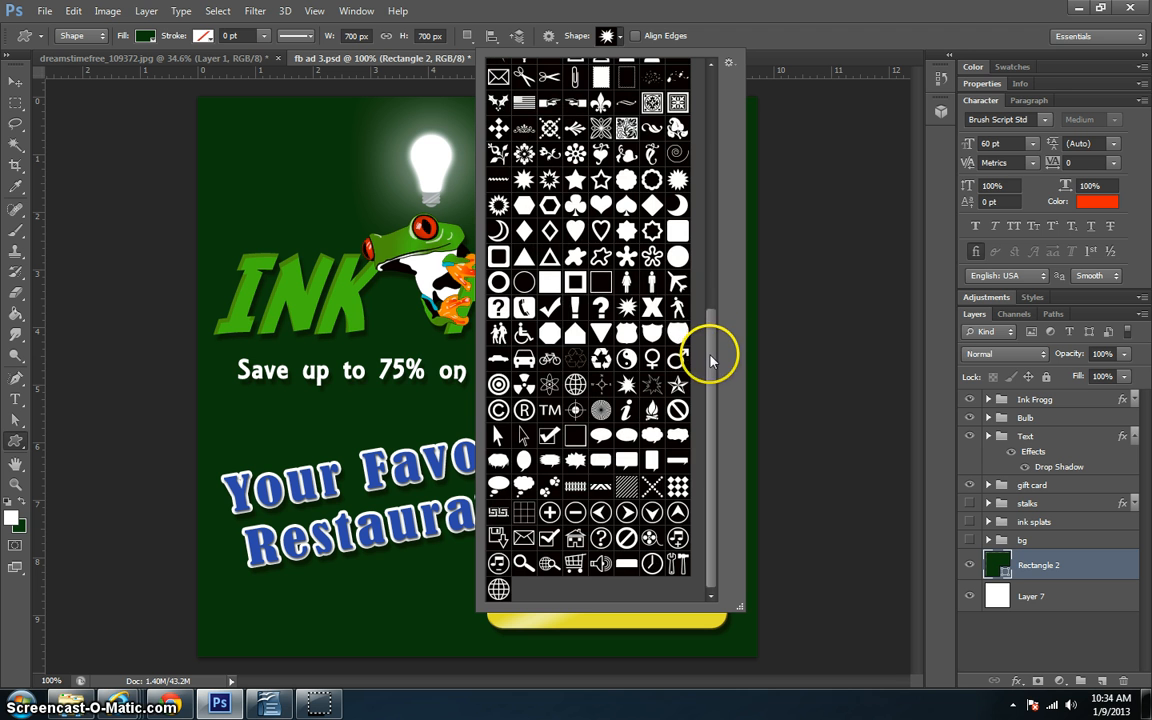
{"action": "scroll", "coordinate": [715, 321], "scroll_direction": "up", "scroll_amount": 1}
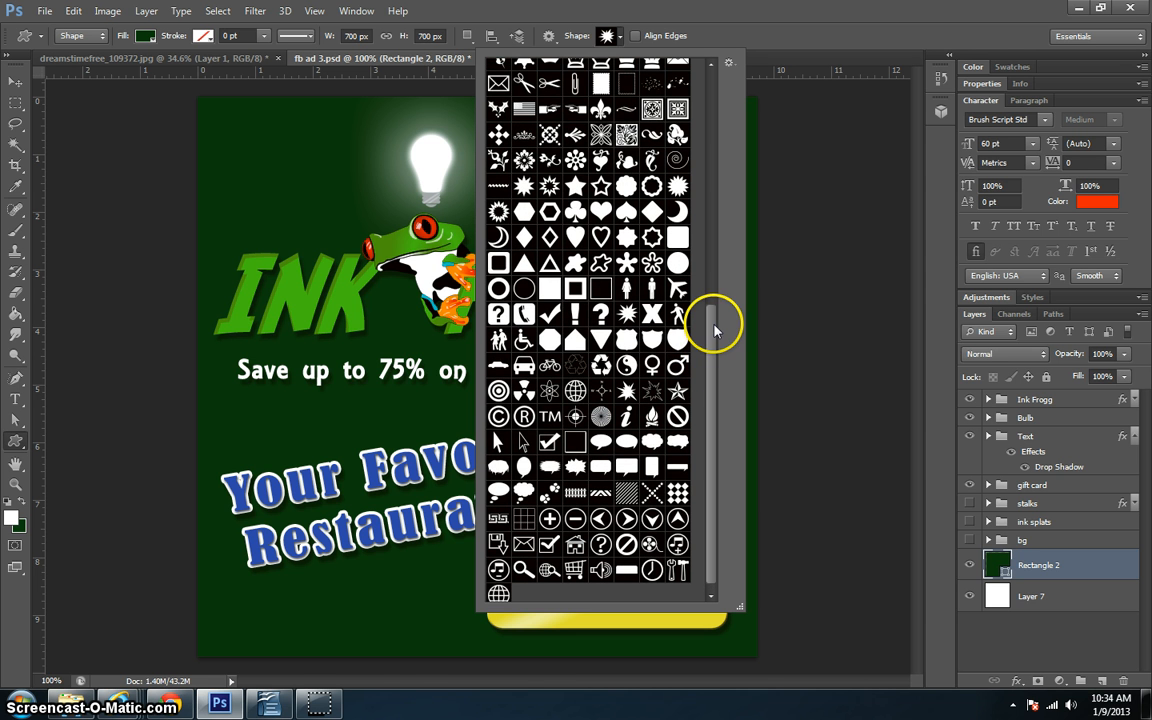
{"action": "left_click", "coordinate": [577, 264]}
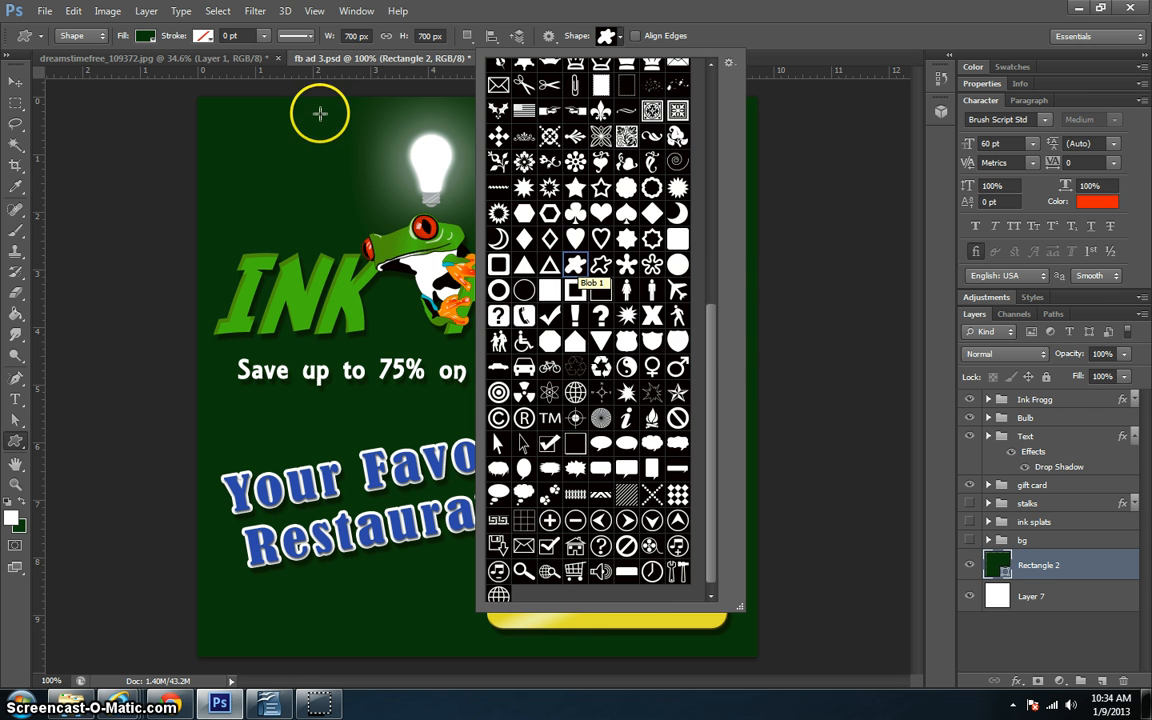
{"action": "left_click", "coordinate": [405, 17]}
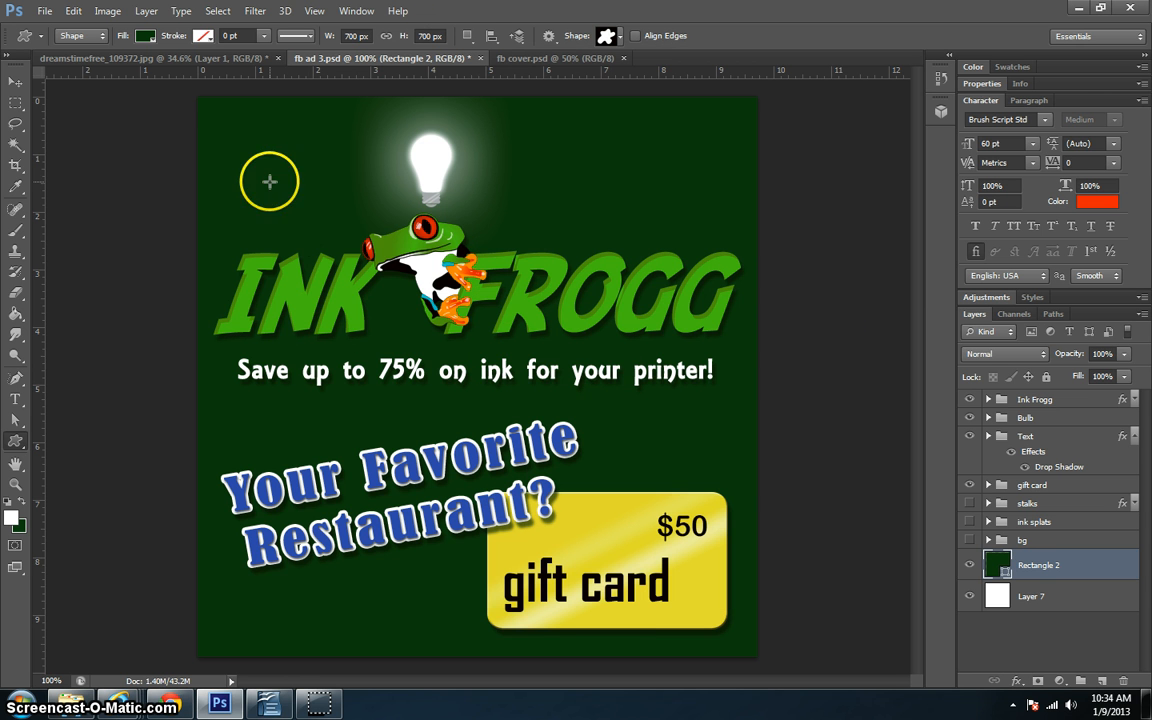
{"action": "left_click_drag", "start_coordinate": [231, 129], "coordinate": [746, 620]}
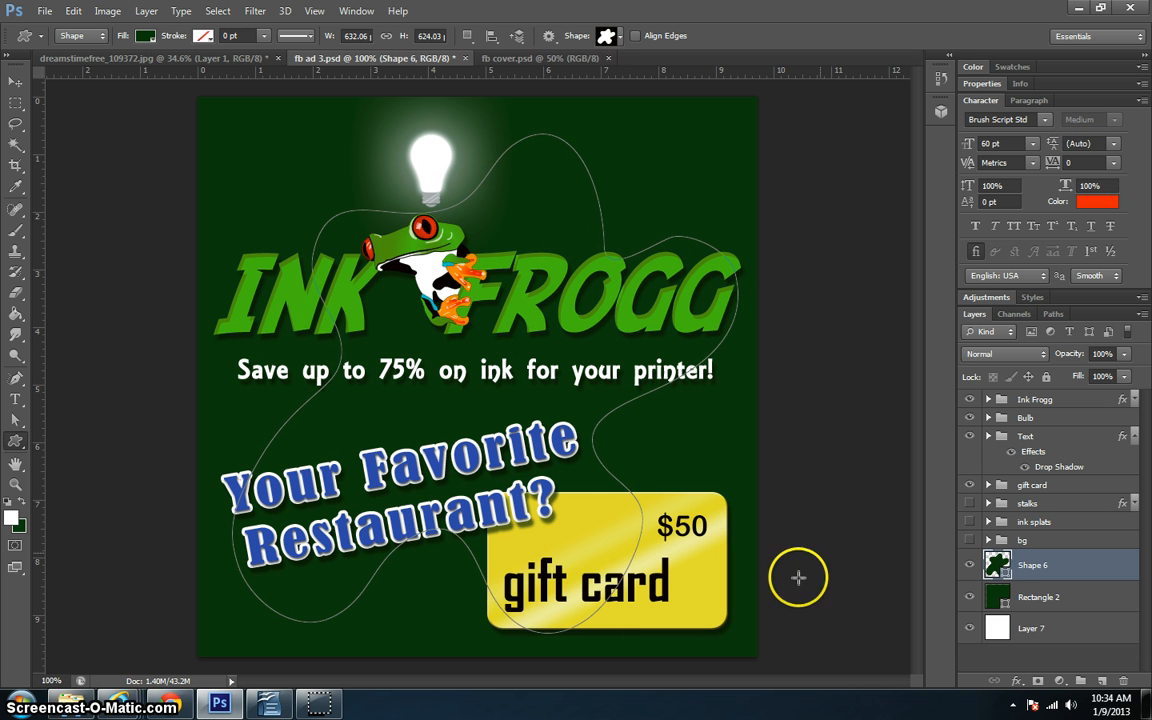
Step: Change the Rectangle 2 layer's fill to the near-black green 010c01
{"action": "left_click", "coordinate": [1115, 598]}
{"action": "left_click", "coordinate": [1108, 566]}
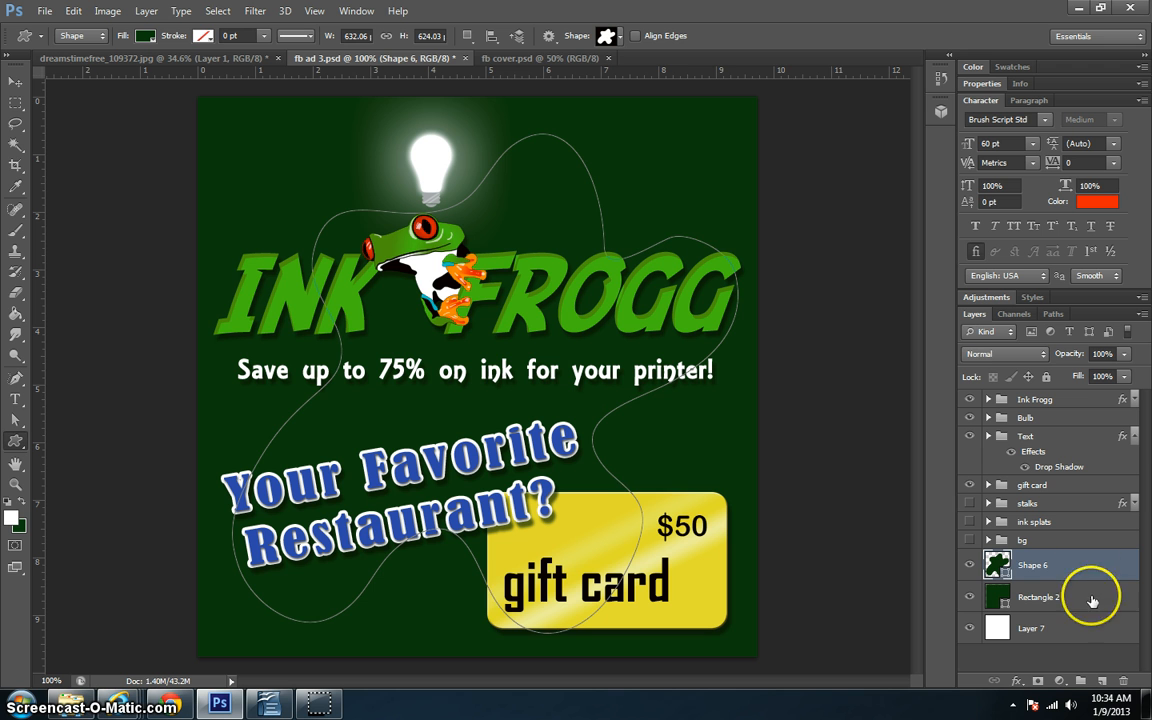
{"action": "left_click", "coordinate": [1085, 598]}
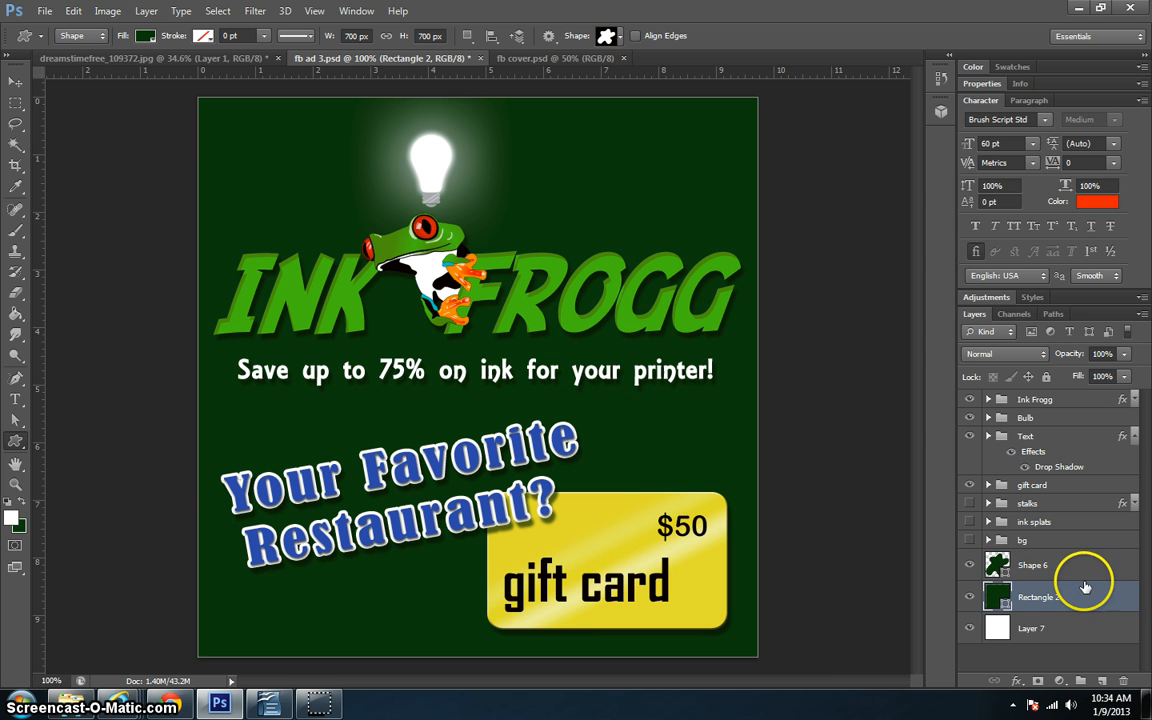
{"action": "left_click", "coordinate": [1084, 566]}
{"action": "left_click", "coordinate": [1081, 596]}
{"action": "double_click", "coordinate": [1000, 597]}
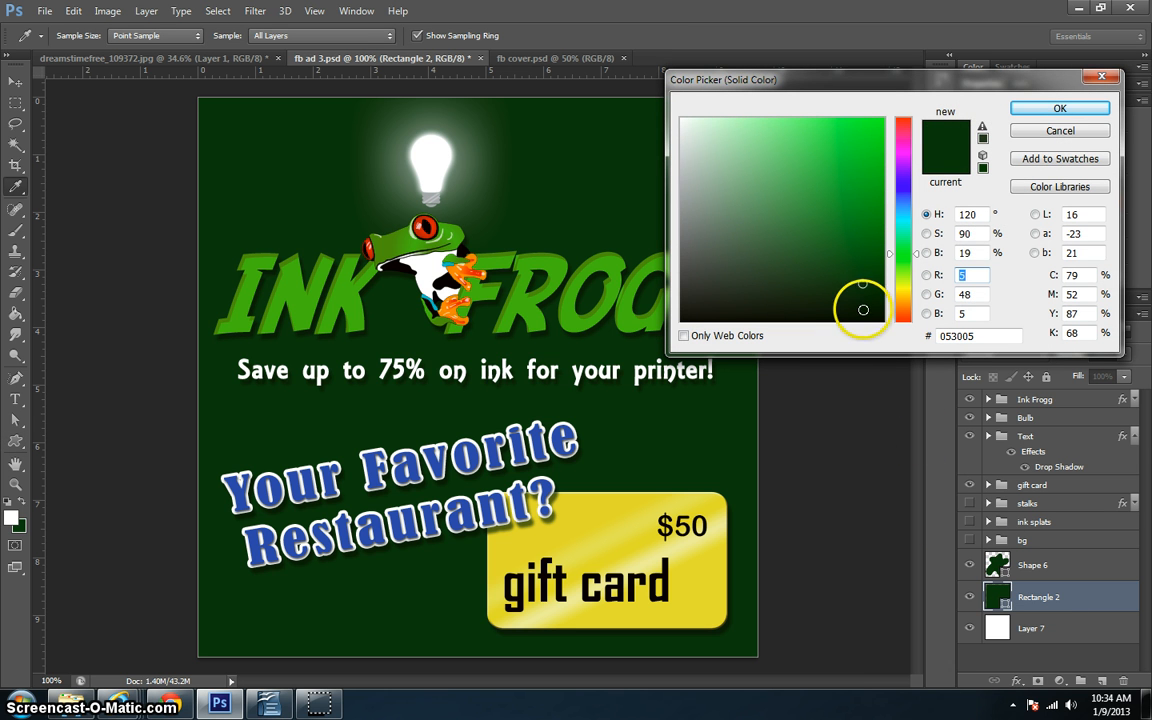
{"action": "left_click", "coordinate": [867, 309]}
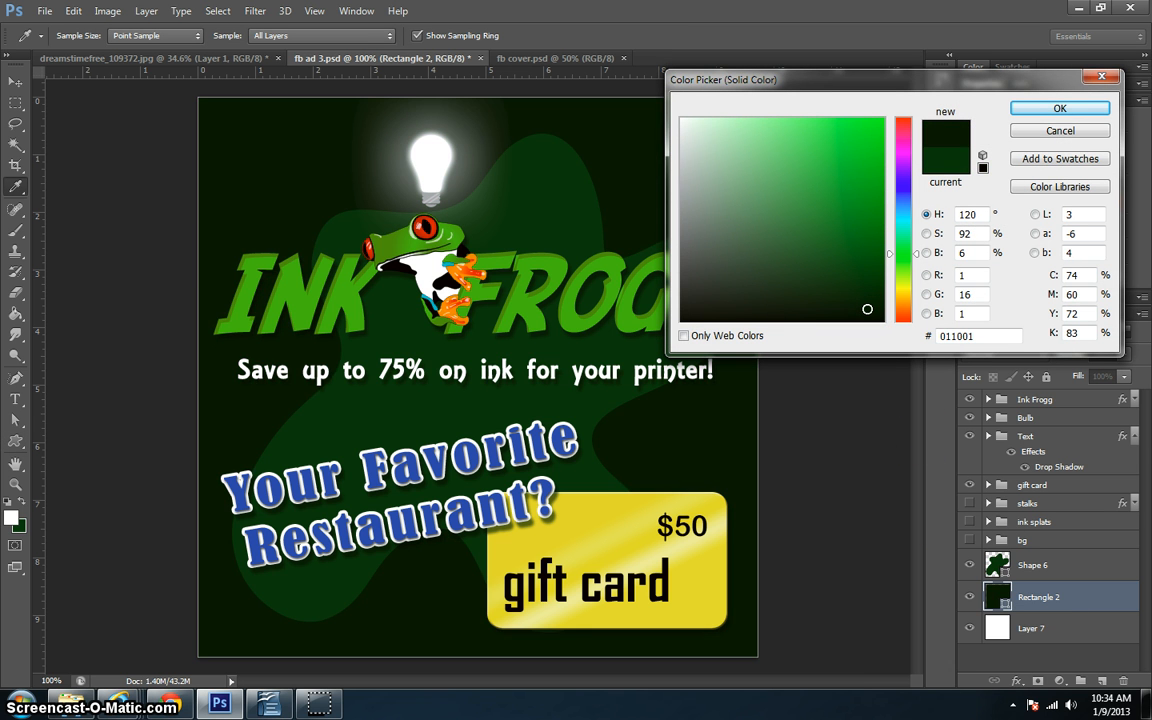
{"action": "left_click", "coordinate": [871, 312]}
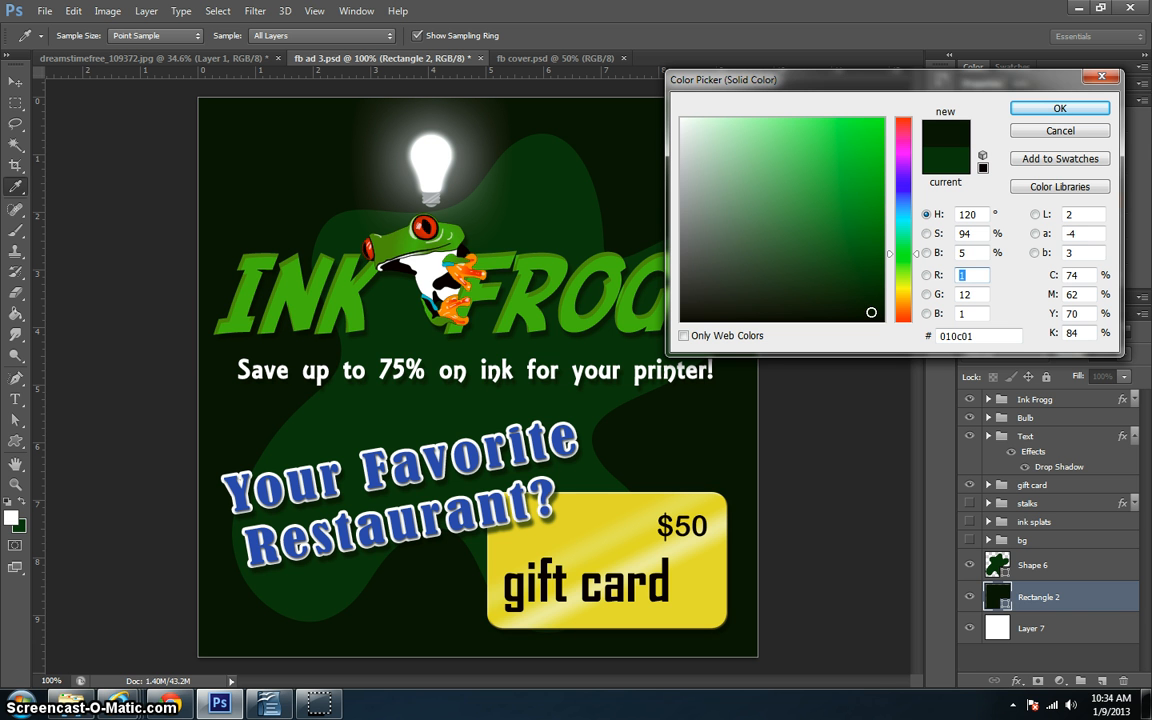
{"action": "left_click", "coordinate": [1090, 109]}
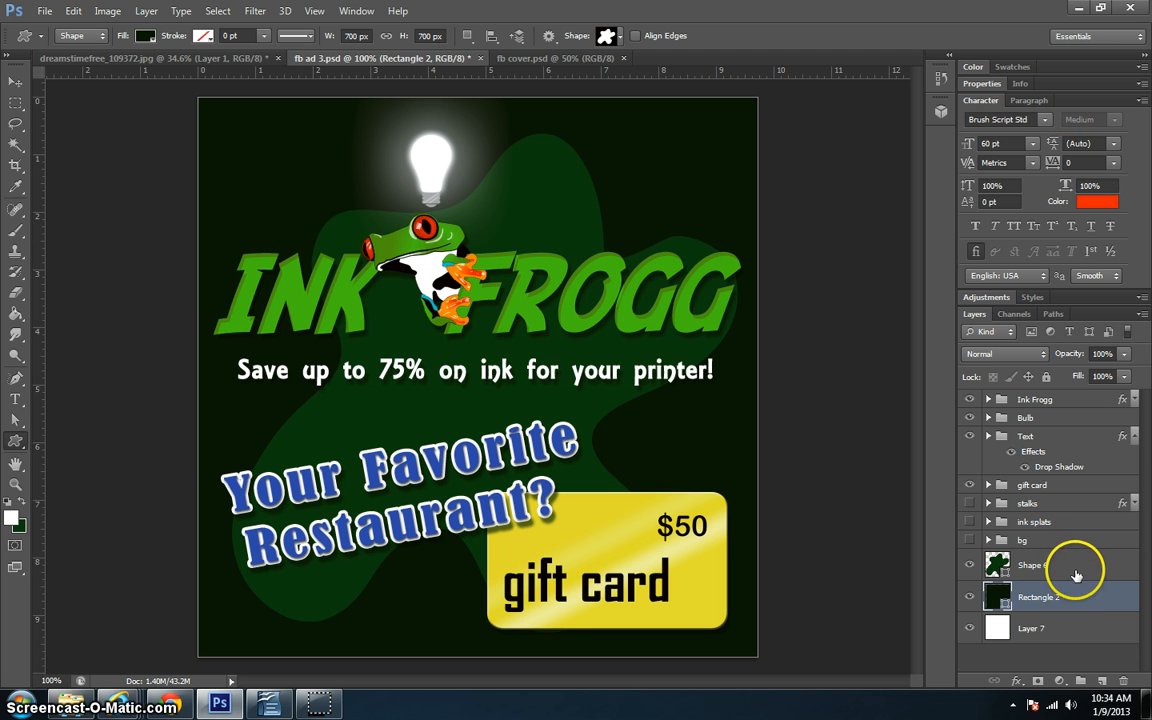
Step: Add a drop shadow to the blob shape layer with Normal blend mode and the blob's own green, 053005
{"action": "left_click", "coordinate": [1076, 571]}
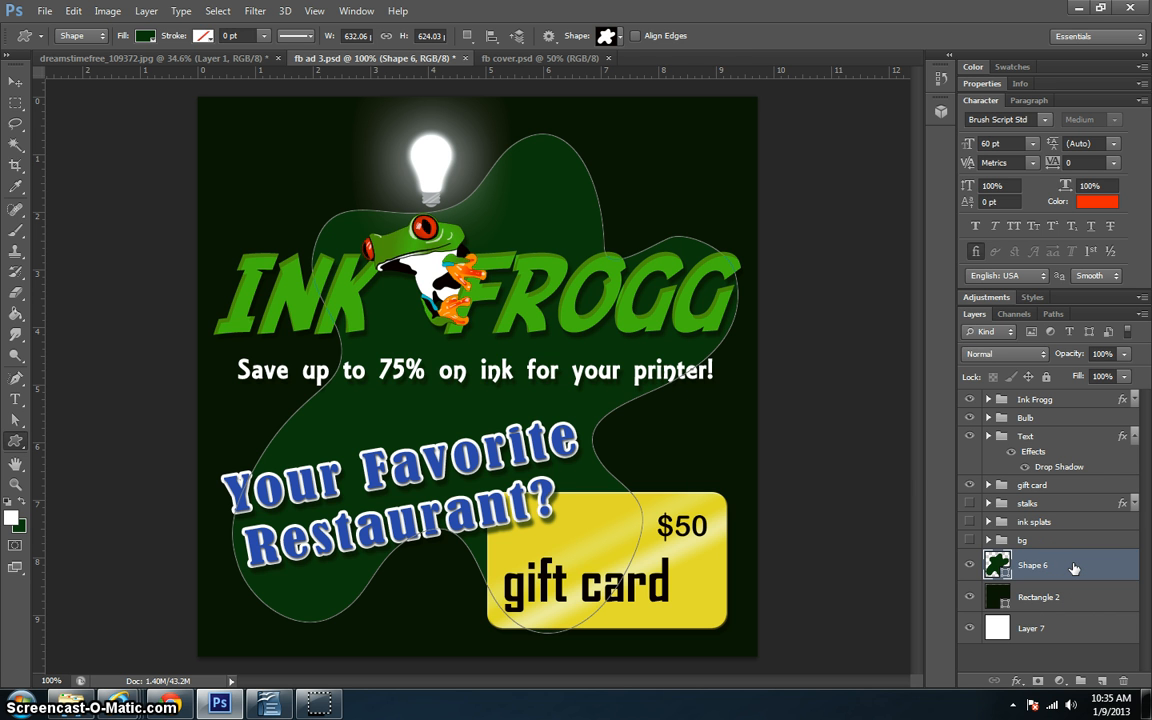
{"action": "double_click", "coordinate": [1073, 568]}
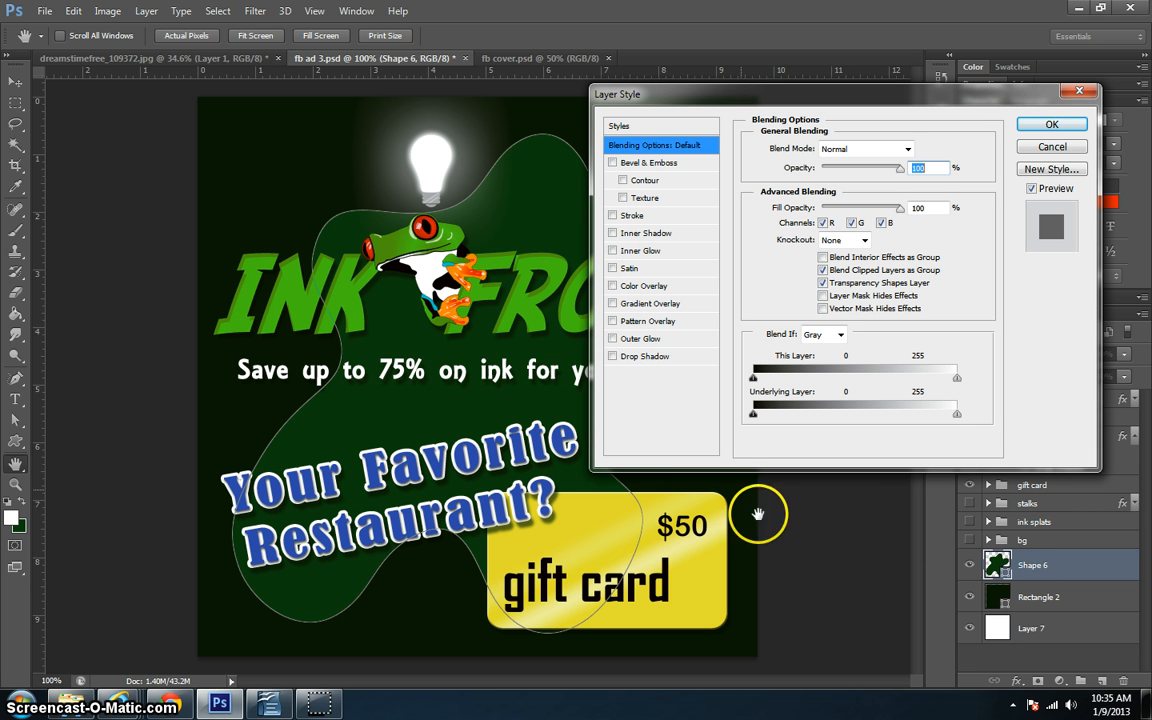
{"action": "left_click", "coordinate": [650, 357]}
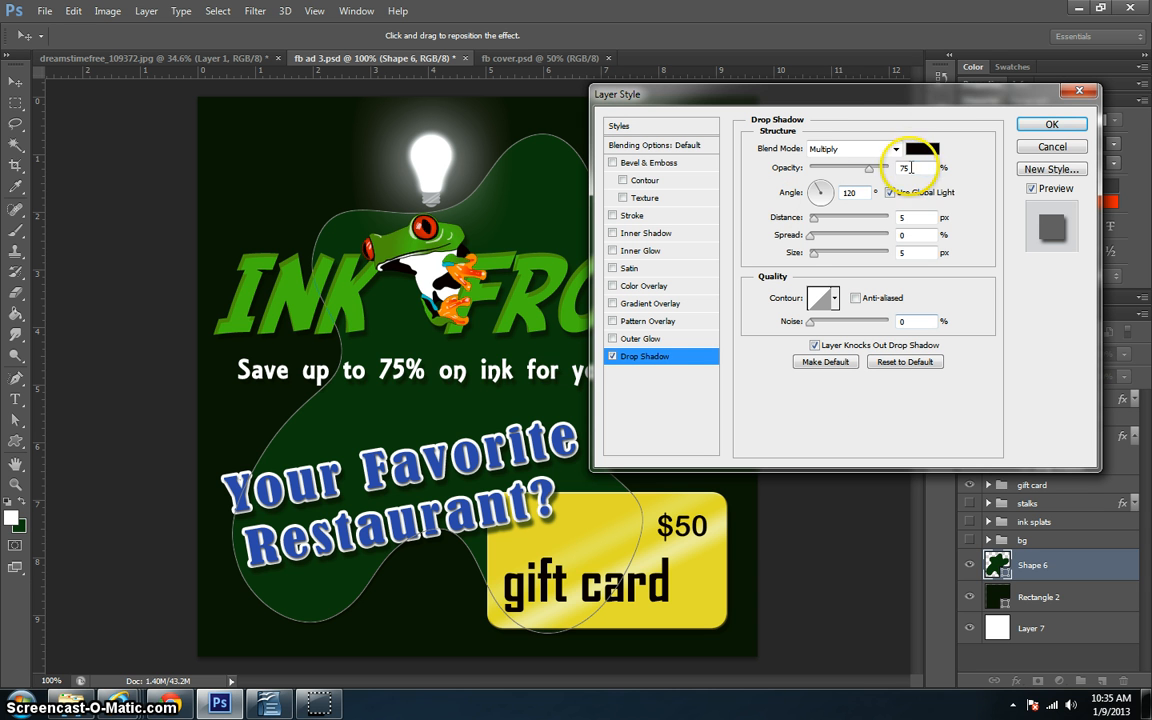
{"action": "left_click", "coordinate": [895, 150]}
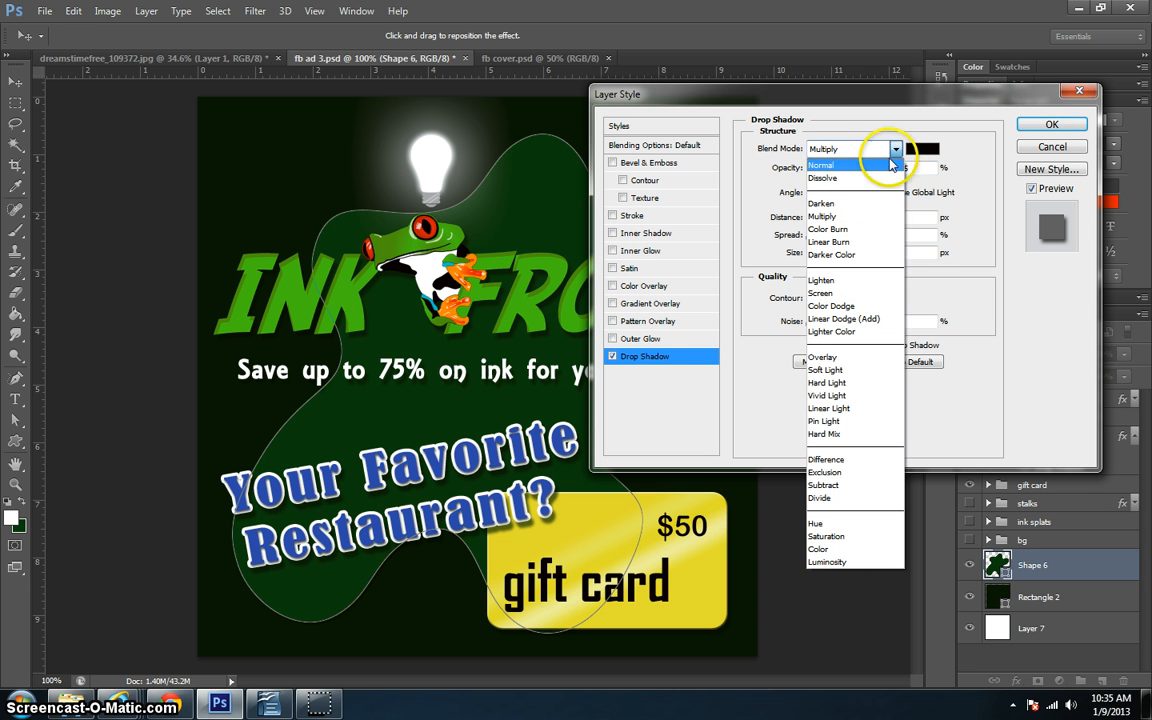
{"action": "left_click", "coordinate": [821, 166]}
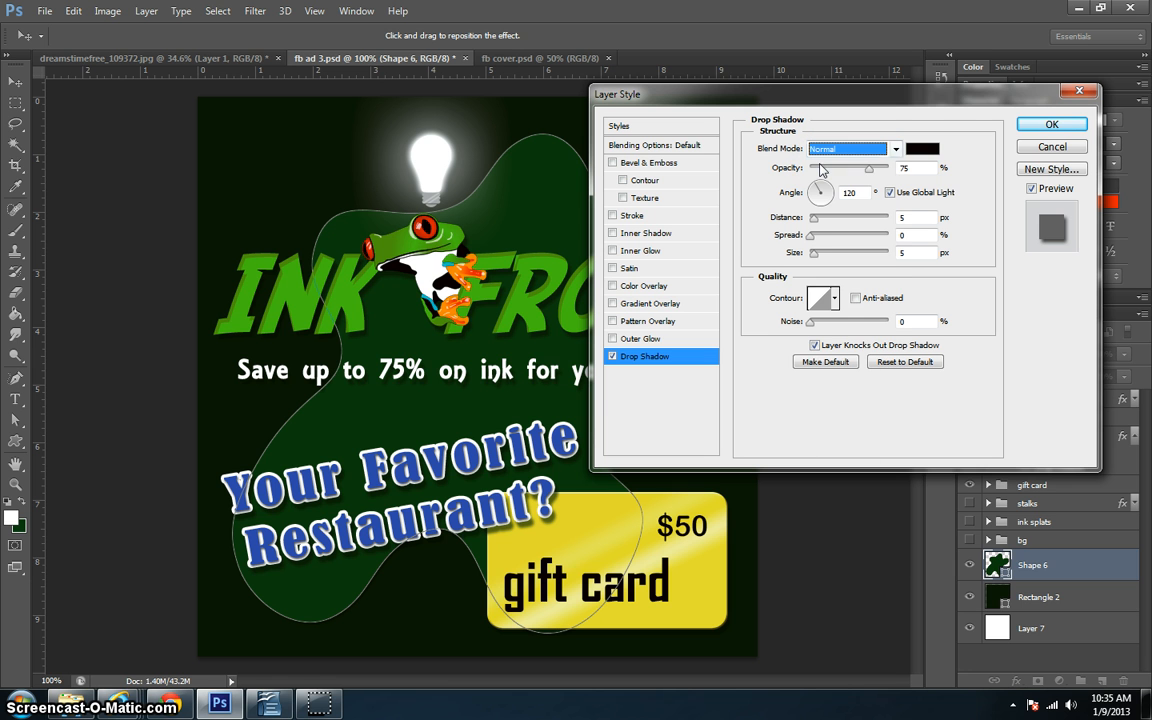
{"action": "left_click", "coordinate": [930, 152]}
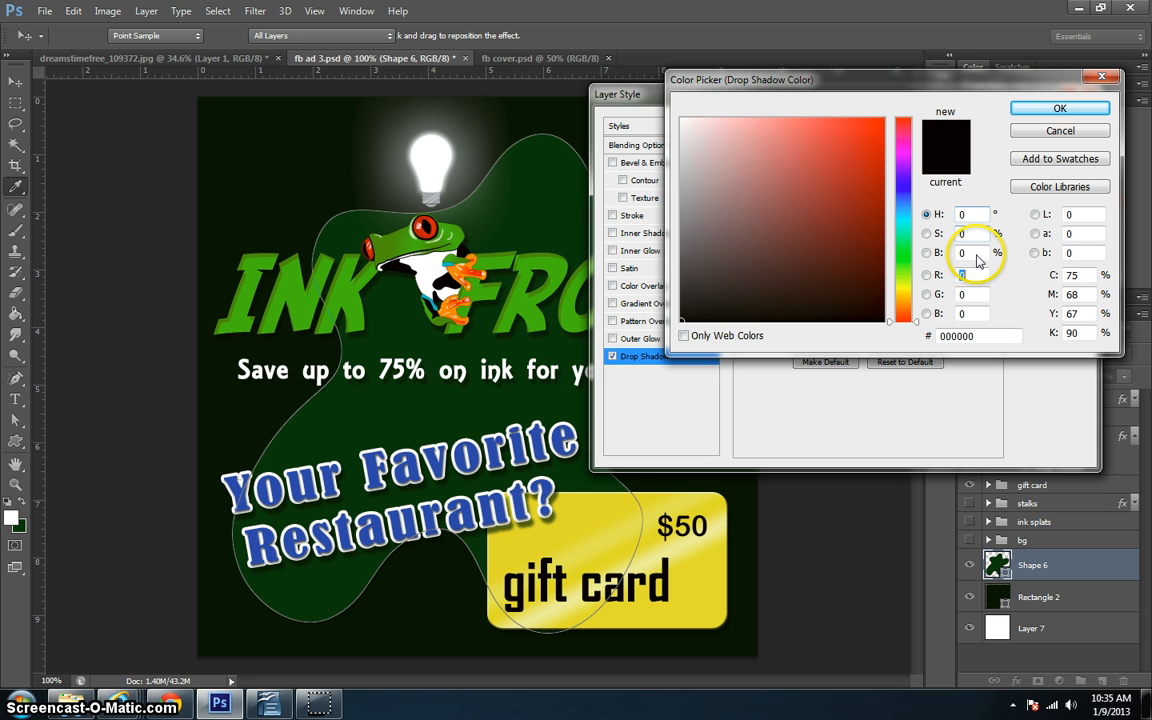
{"action": "left_click", "coordinate": [441, 409]}
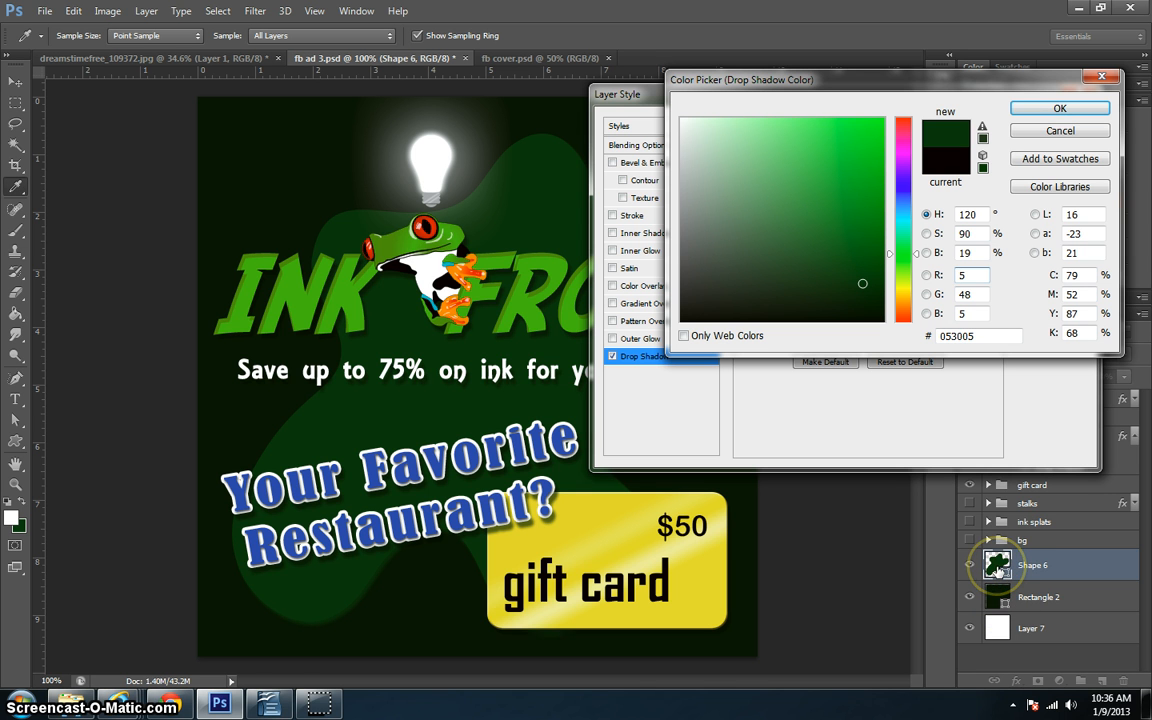
{"action": "left_click", "coordinate": [1058, 110]}
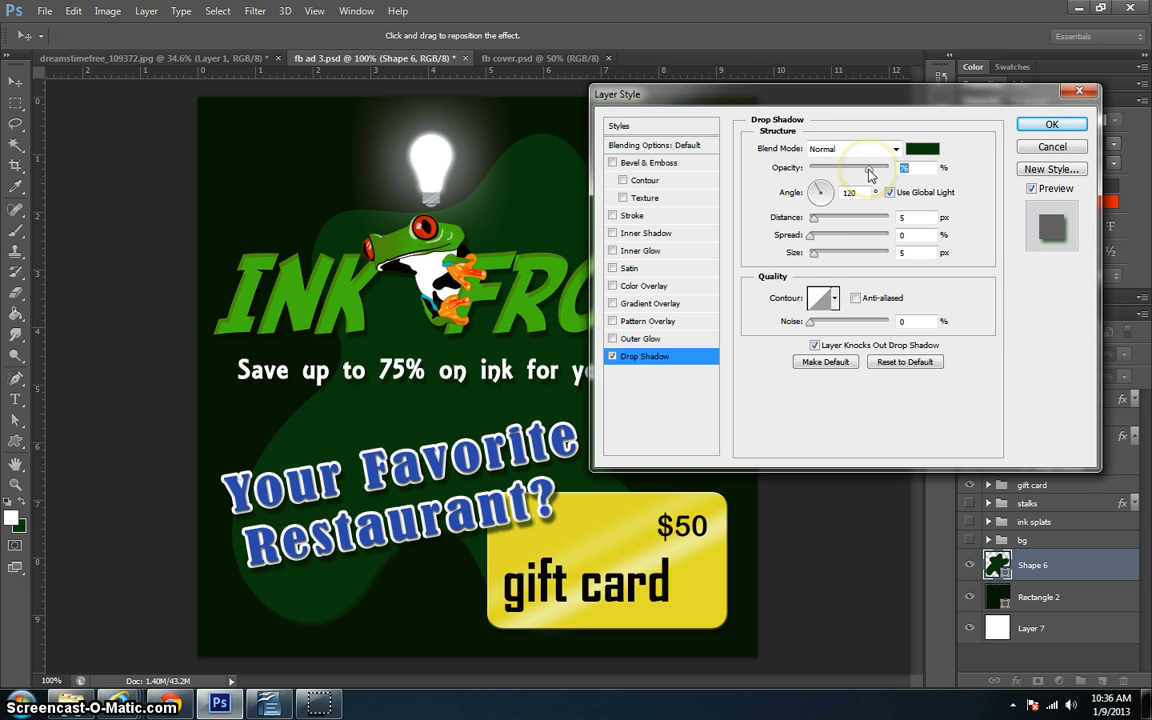
Step: Set the blob's drop shadow to 100% opacity, 0 px distance and 36% spread
{"action": "left_click_drag", "start_coordinate": [870, 174], "coordinate": [889, 170]}
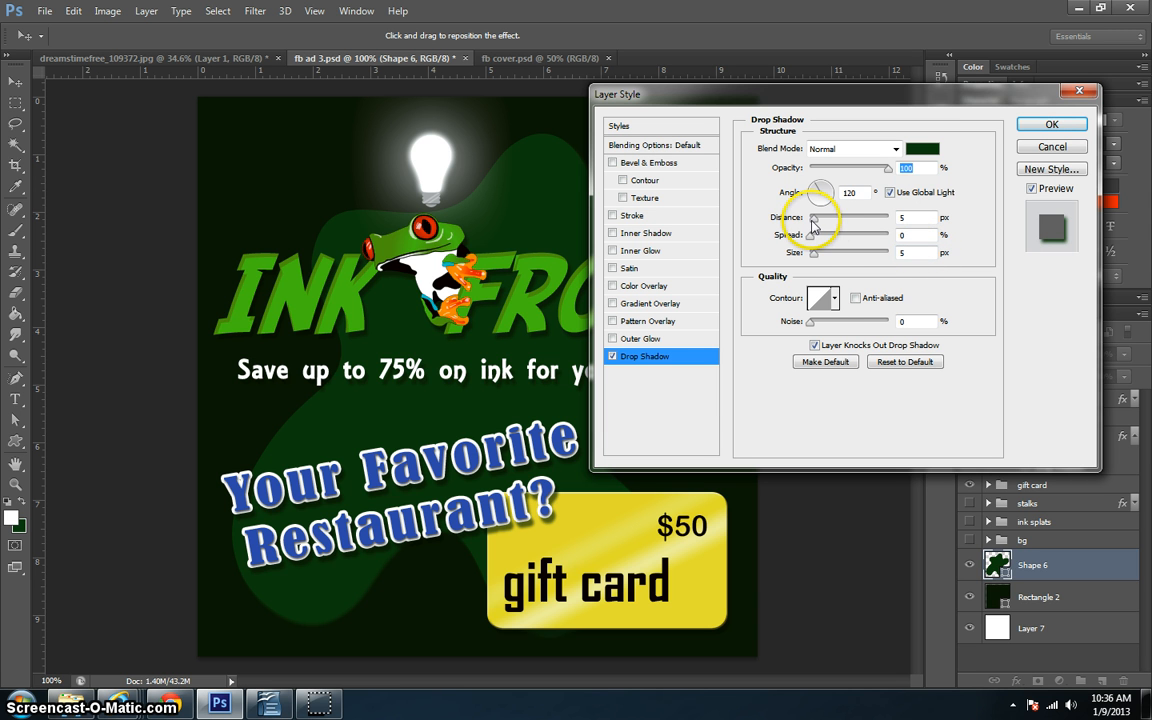
{"action": "left_click", "coordinate": [783, 224]}
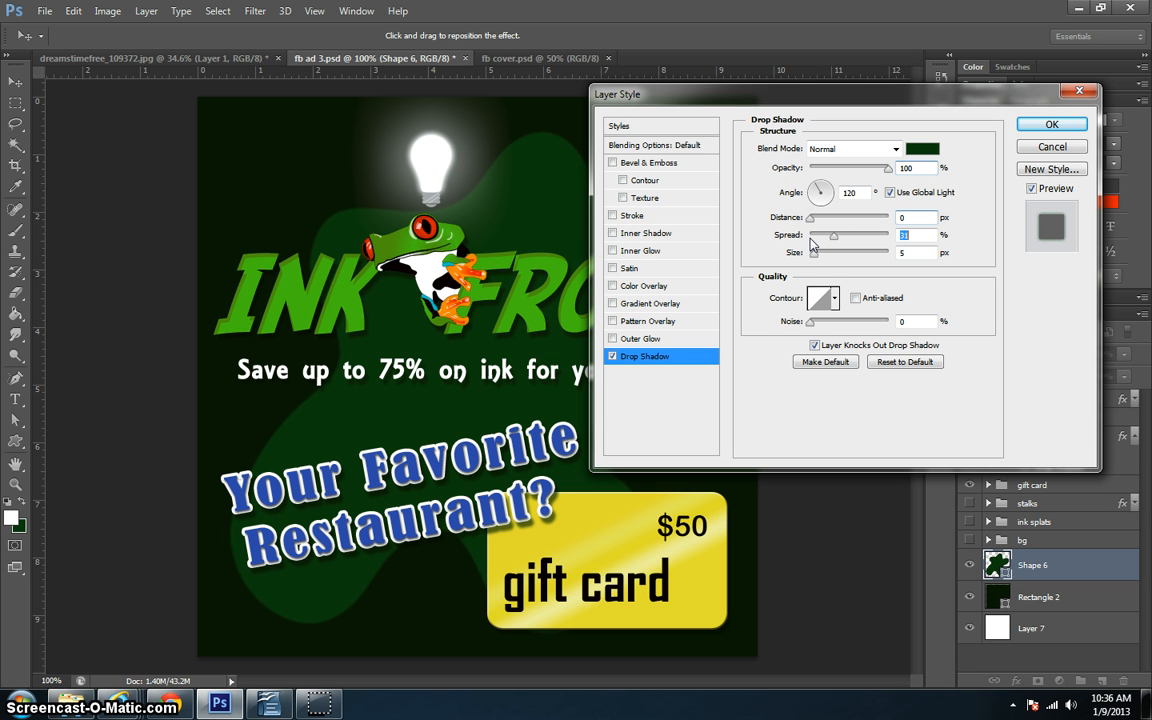
{"action": "key", "text": "Down"}
{"action": "key", "text": "Down"}
{"action": "key", "text": "Down"}
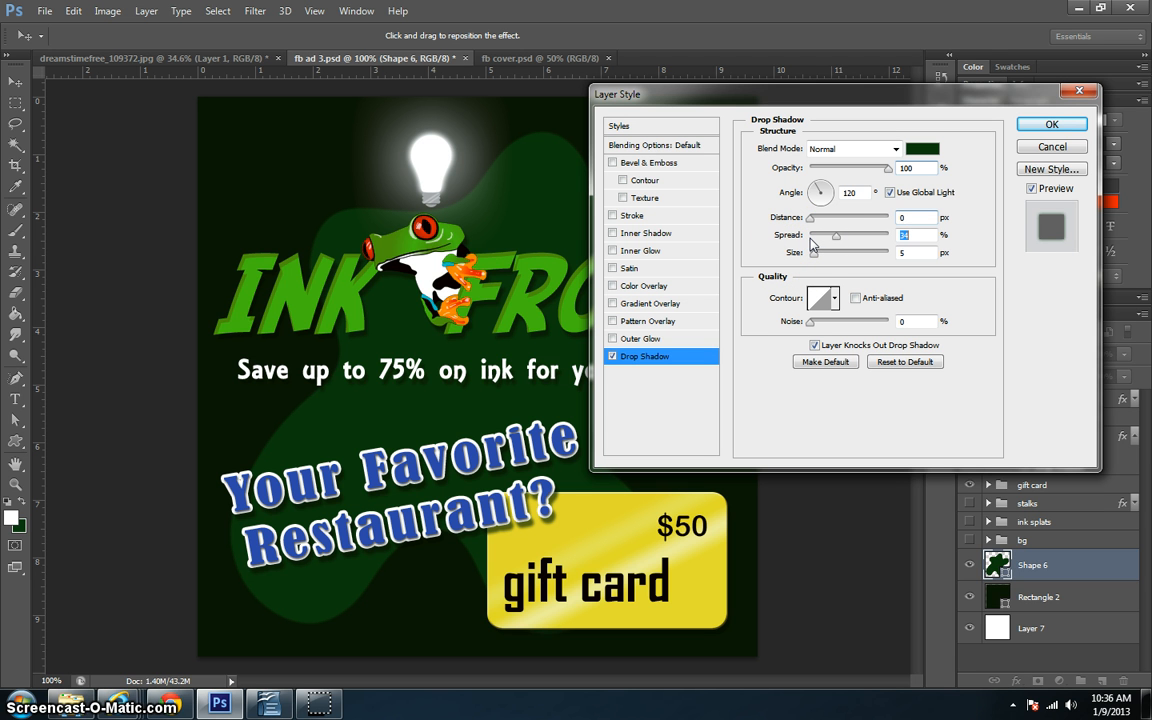
{"action": "left_click_drag", "start_coordinate": [836, 236], "coordinate": [839, 241]}
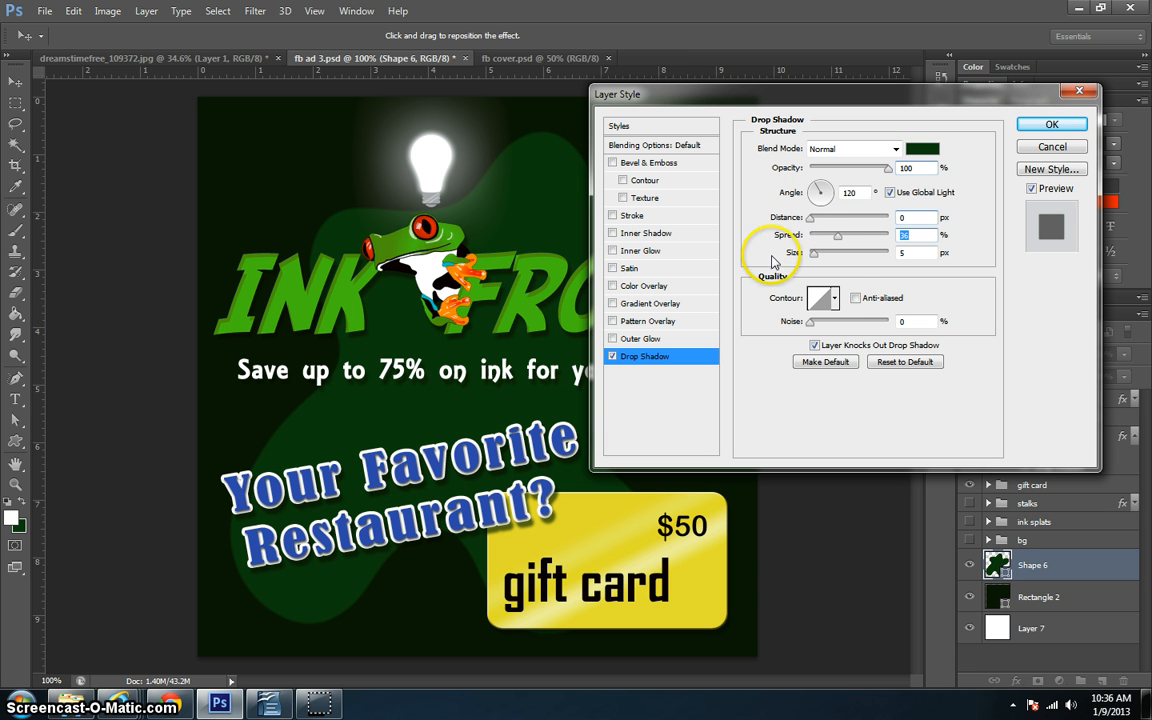
Step: Increase the blob's drop shadow size to 131 px so its edges blur into the background
{"action": "left_click", "coordinate": [815, 258]}
{"action": "key", "text": "Tab"}
{"action": "key", "text": "shift+Up"}
{"action": "key", "text": "shift+Up"}
{"action": "key", "text": "shift+Up"}
{"action": "key", "text": "shift+Up"}
{"action": "key", "text": "shift+Up"}
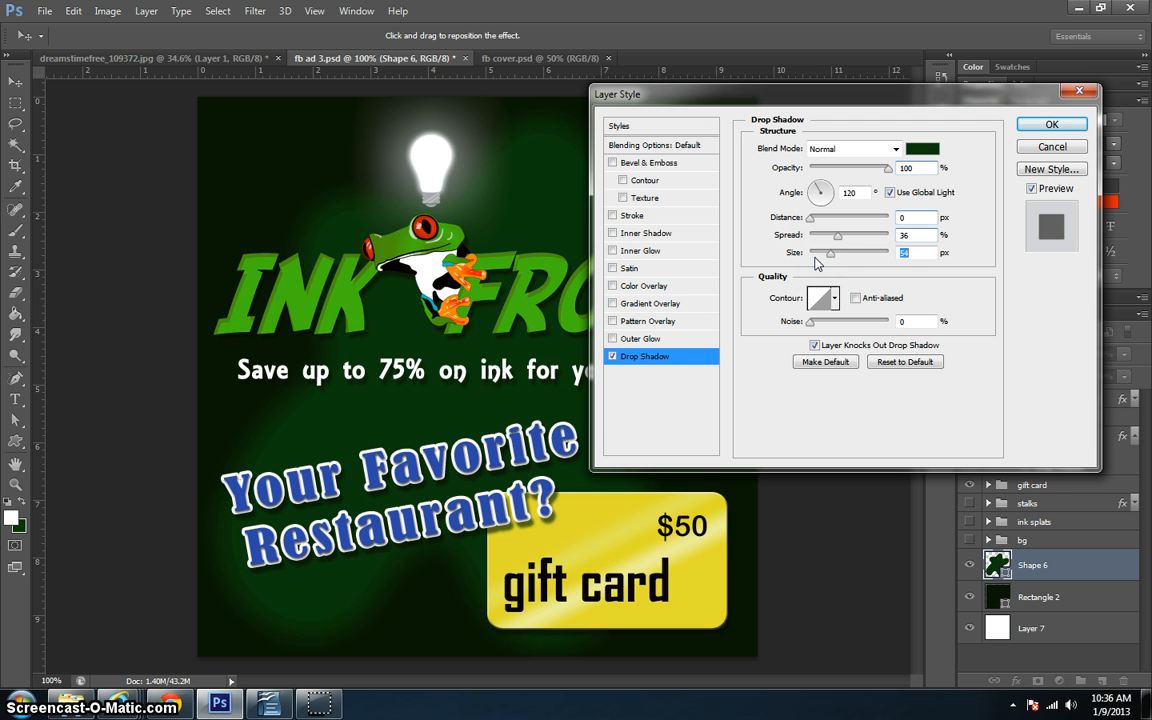
{"action": "key", "text": "Down"}
{"action": "key", "text": "Down"}
{"action": "key", "text": "Down"}
{"action": "key", "text": "Down"}
{"action": "key", "text": "Down"}
{"action": "key", "text": "Down"}
{"action": "key", "text": "Down"}
{"action": "key", "text": "Down"}
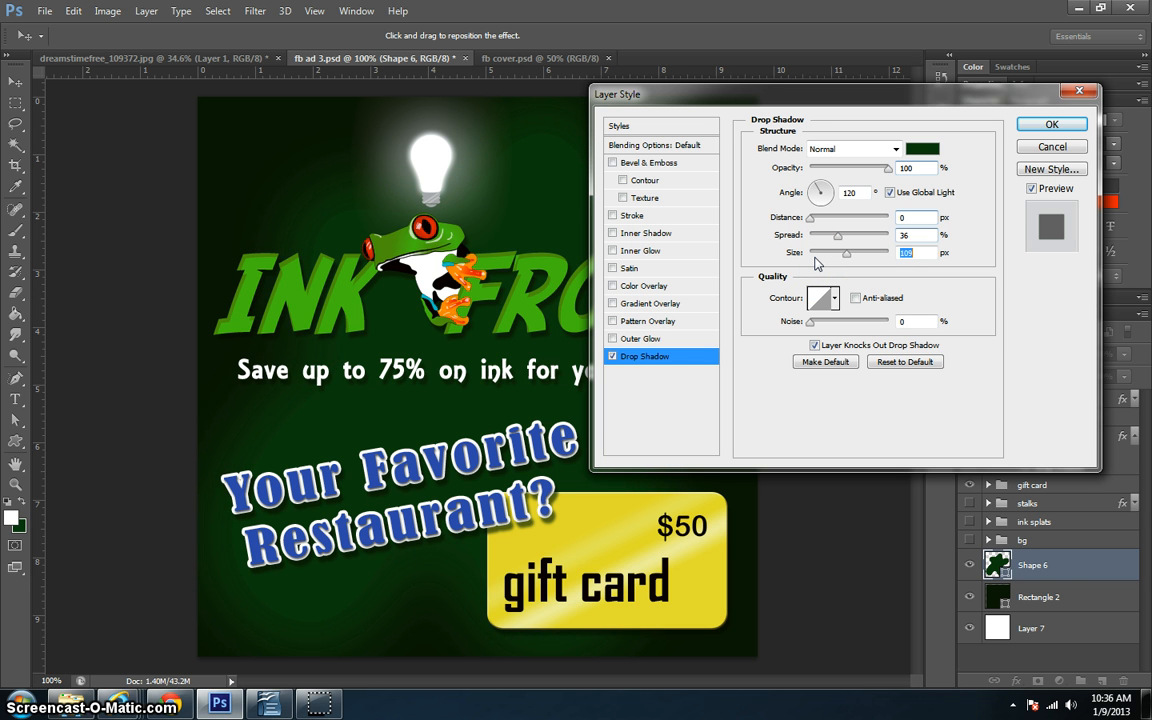
{"action": "left_click", "coordinate": [853, 257]}
Step: Apply the blob's drop shadow with 50% spread and 131 px size, and toggle the blob layer's visibility to compare the background
{"action": "left_click_drag", "start_coordinate": [838, 236], "coordinate": [849, 243]}
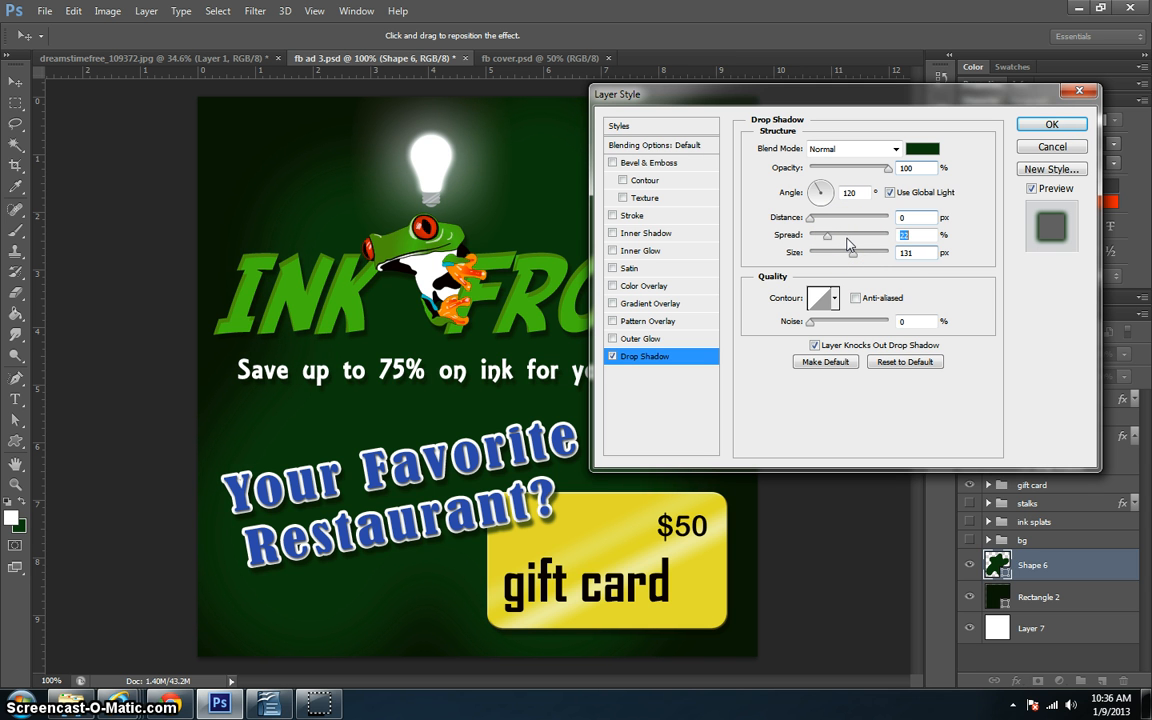
{"action": "left_click_drag", "start_coordinate": [827, 236], "coordinate": [850, 245]}
{"action": "left_click", "coordinate": [852, 254]}
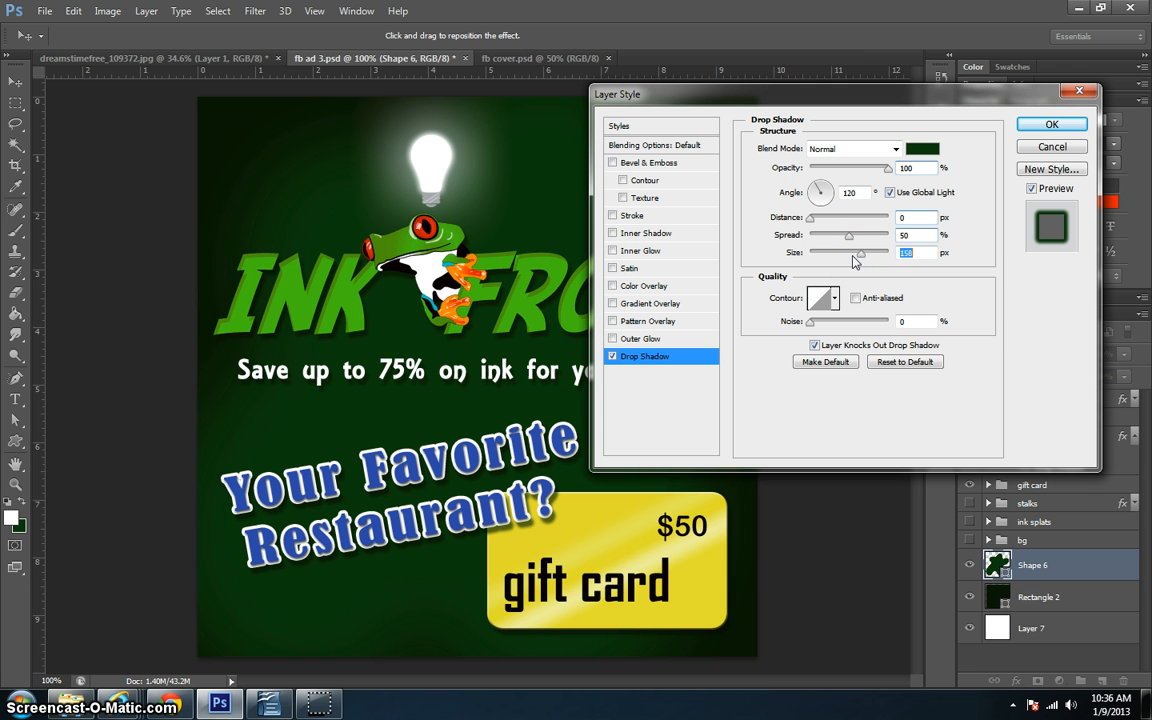
{"action": "left_click_drag", "start_coordinate": [855, 261], "coordinate": [855, 260]}
{"action": "left_click", "coordinate": [855, 260]}
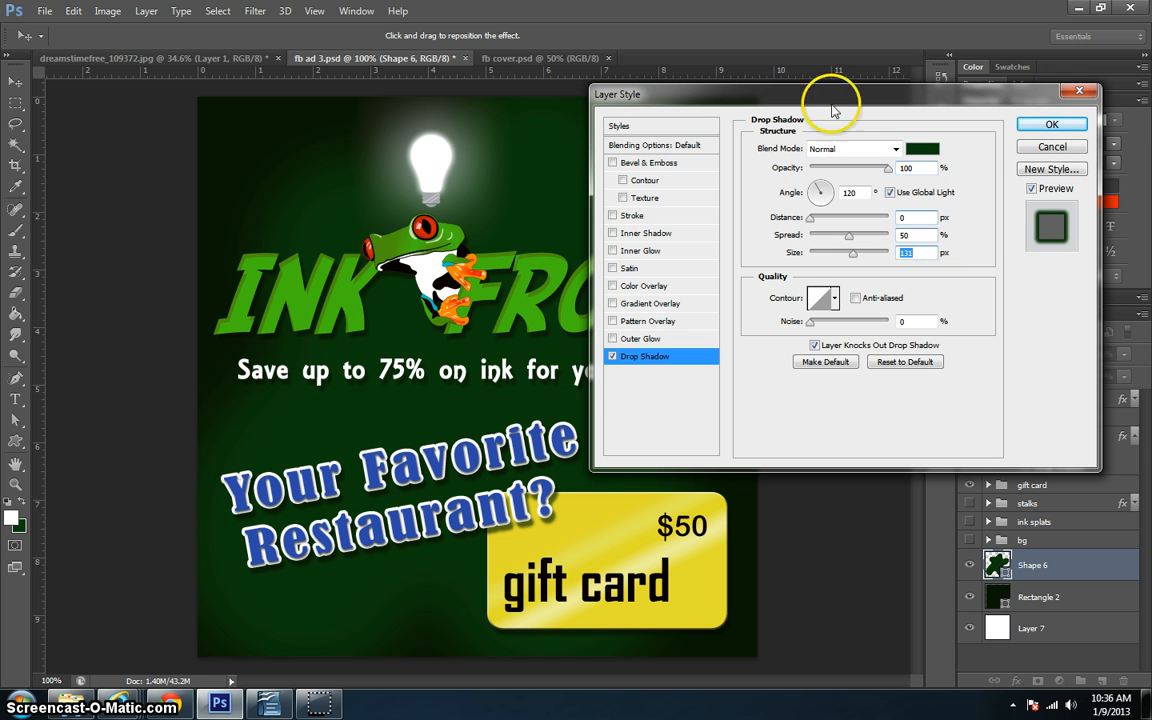
{"action": "left_click", "coordinate": [1051, 124]}
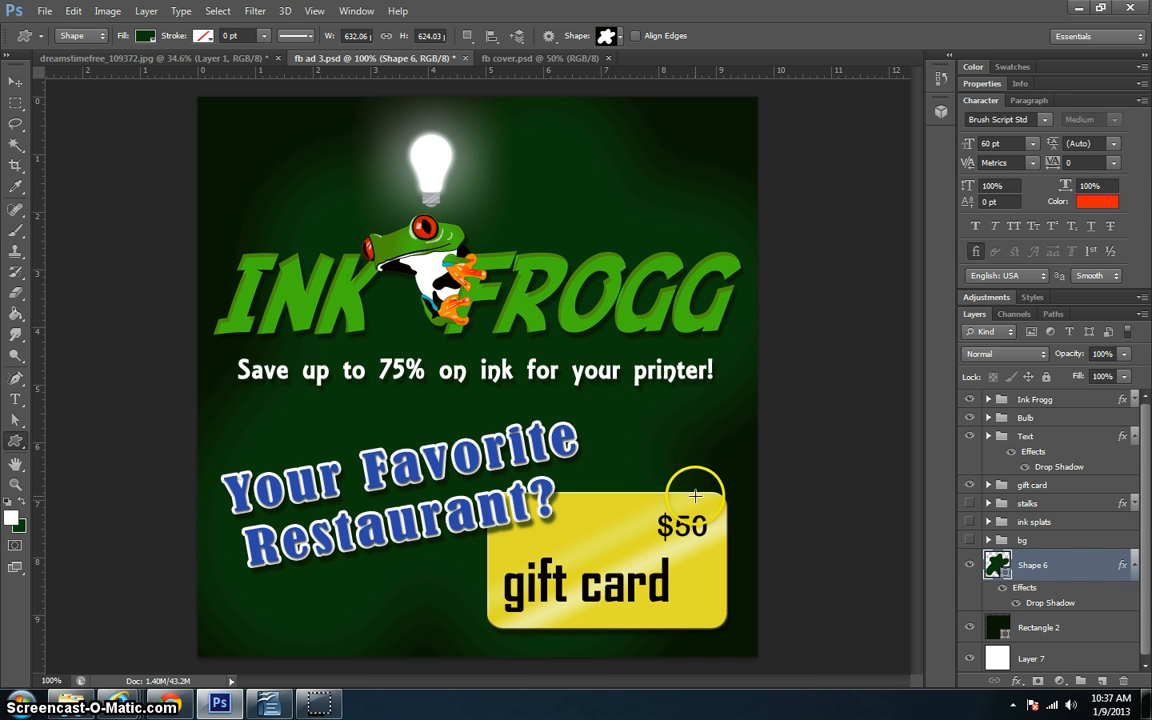
{"action": "left_click", "coordinate": [968, 566]}
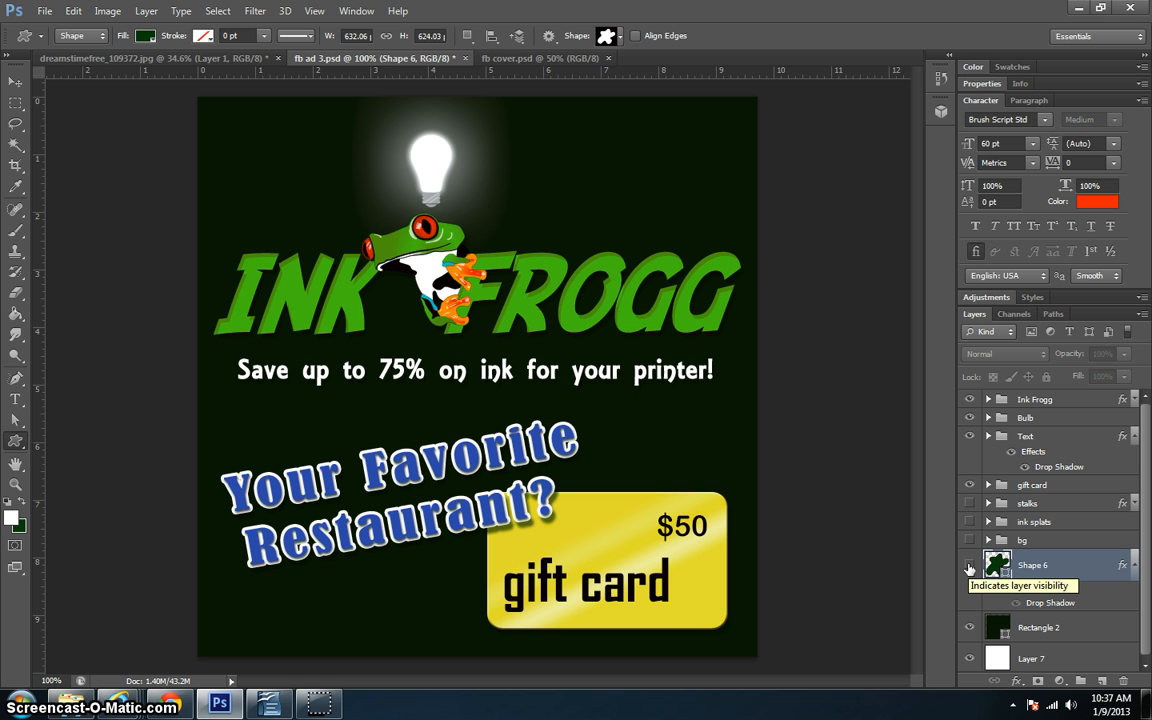
{"action": "left_click", "coordinate": [968, 566]}
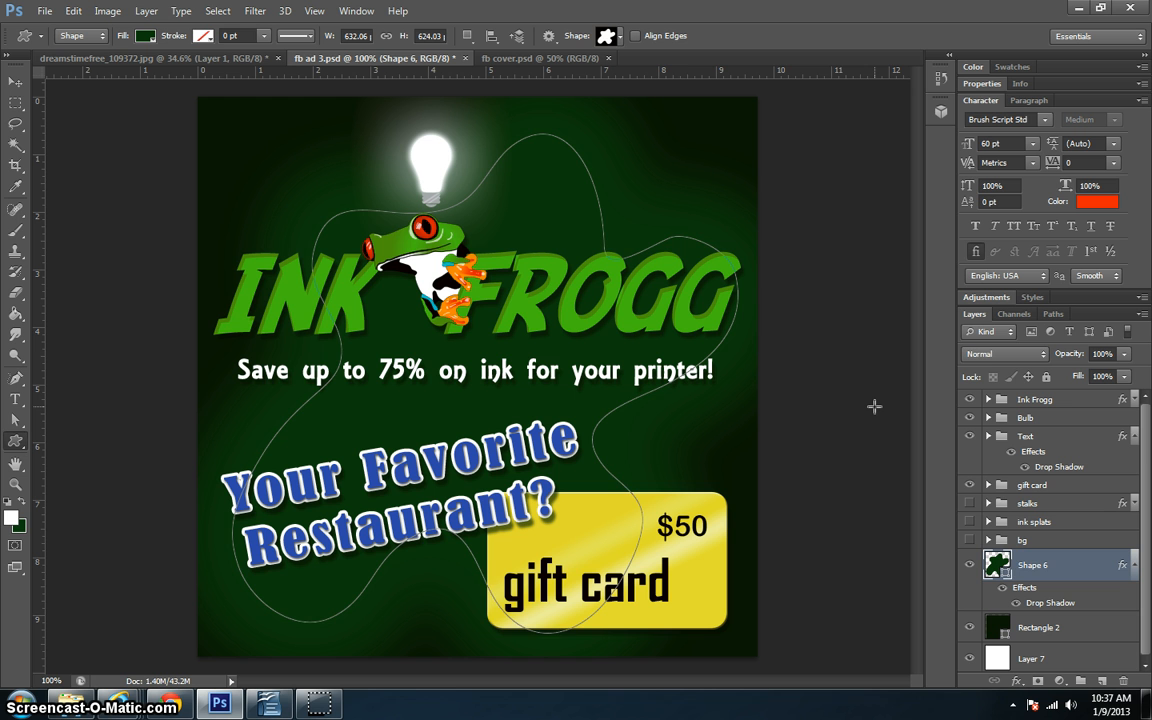
Step: Hide the path outline and warp the blob shape, stretching its upper-right corner outward and bowing its right side toward the canvas edge
{"action": "key", "text": "ctrl+h"}
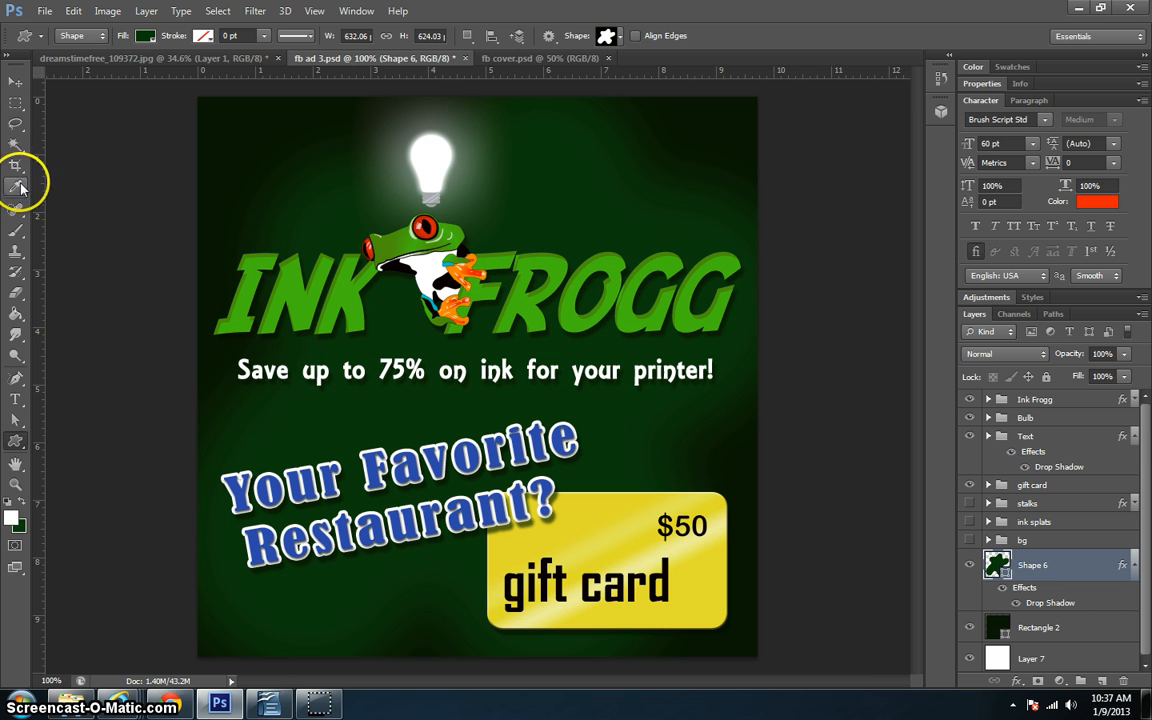
{"action": "left_click", "coordinate": [17, 104]}
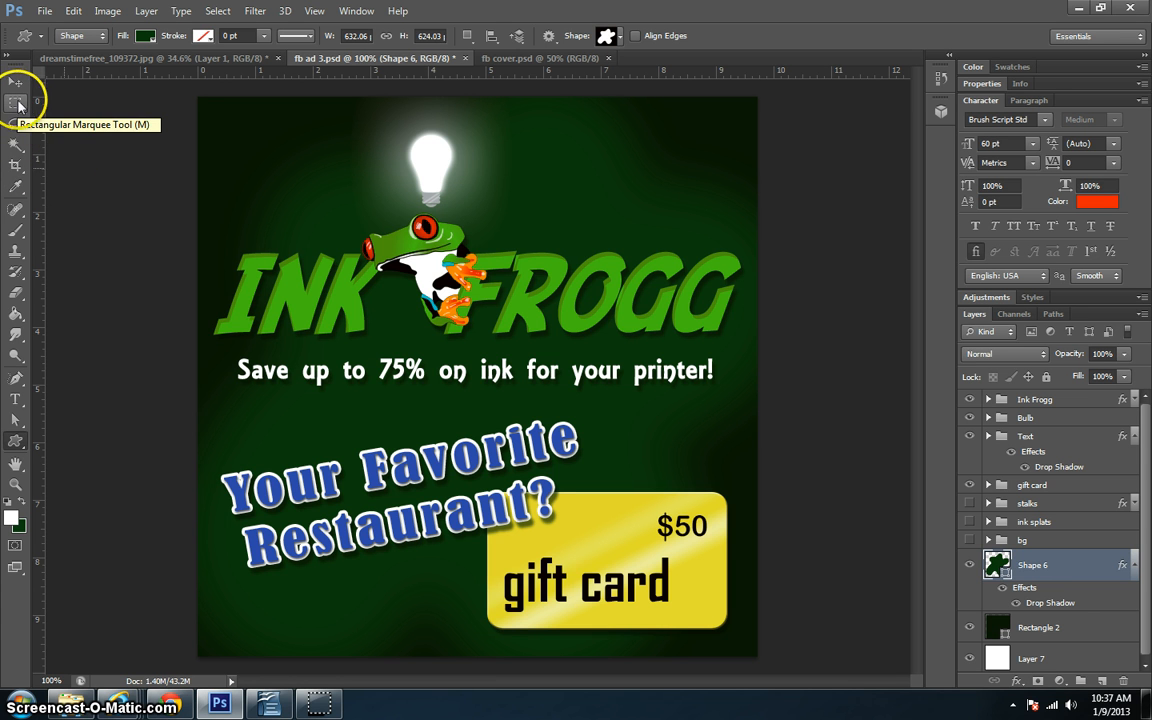
{"action": "right_click", "coordinate": [330, 238]}
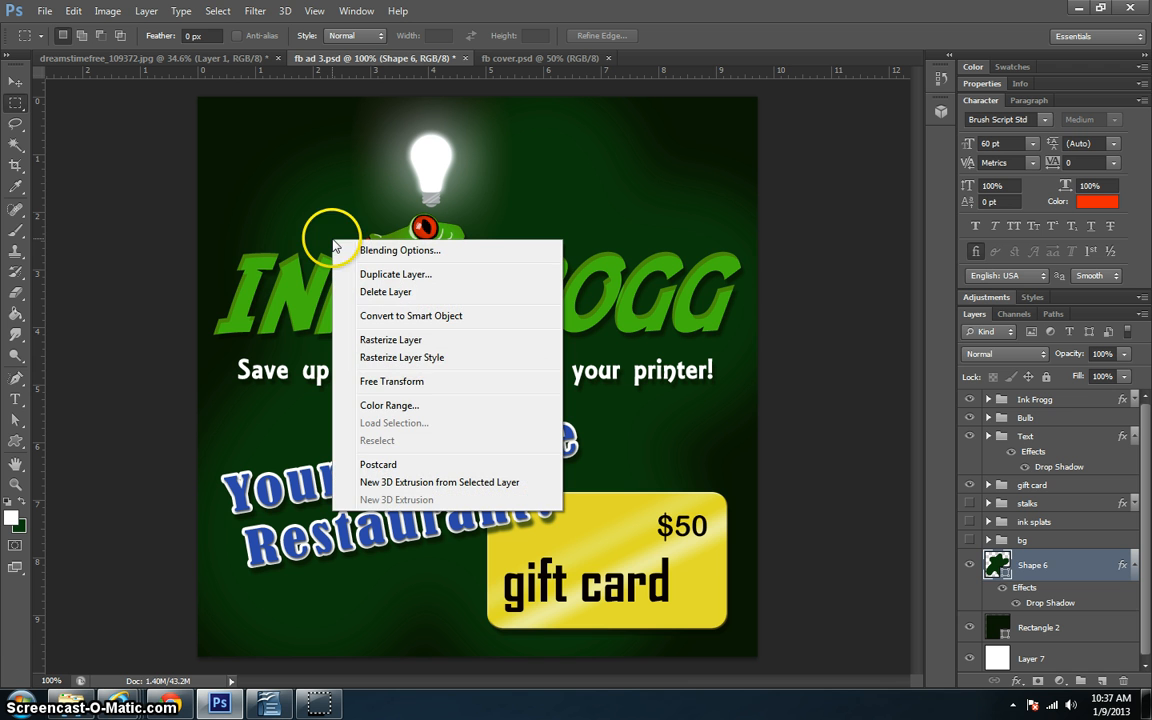
{"action": "left_click", "coordinate": [472, 386]}
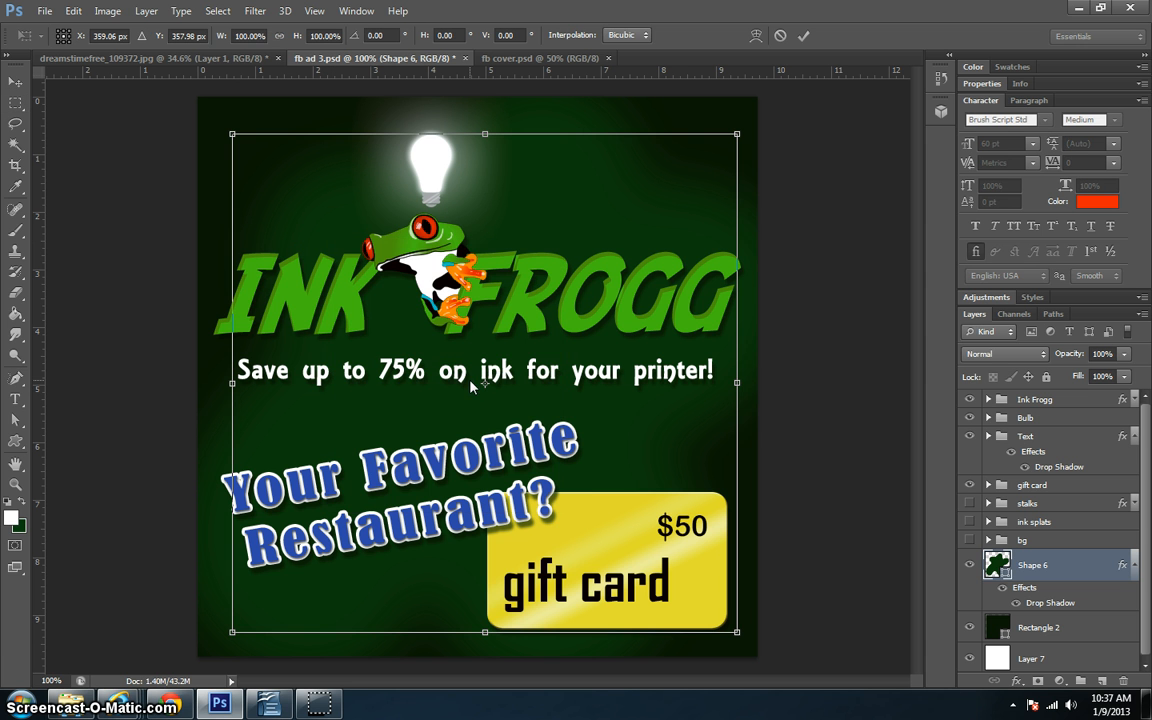
{"action": "right_click", "coordinate": [594, 227]}
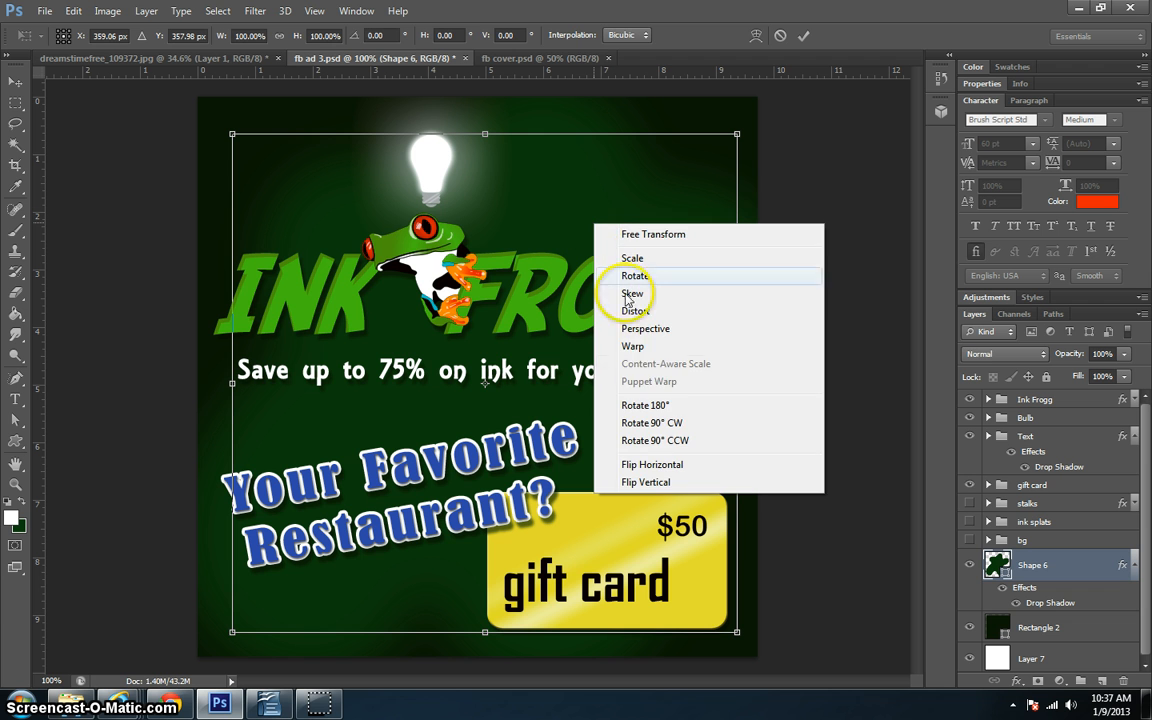
{"action": "left_click", "coordinate": [644, 350]}
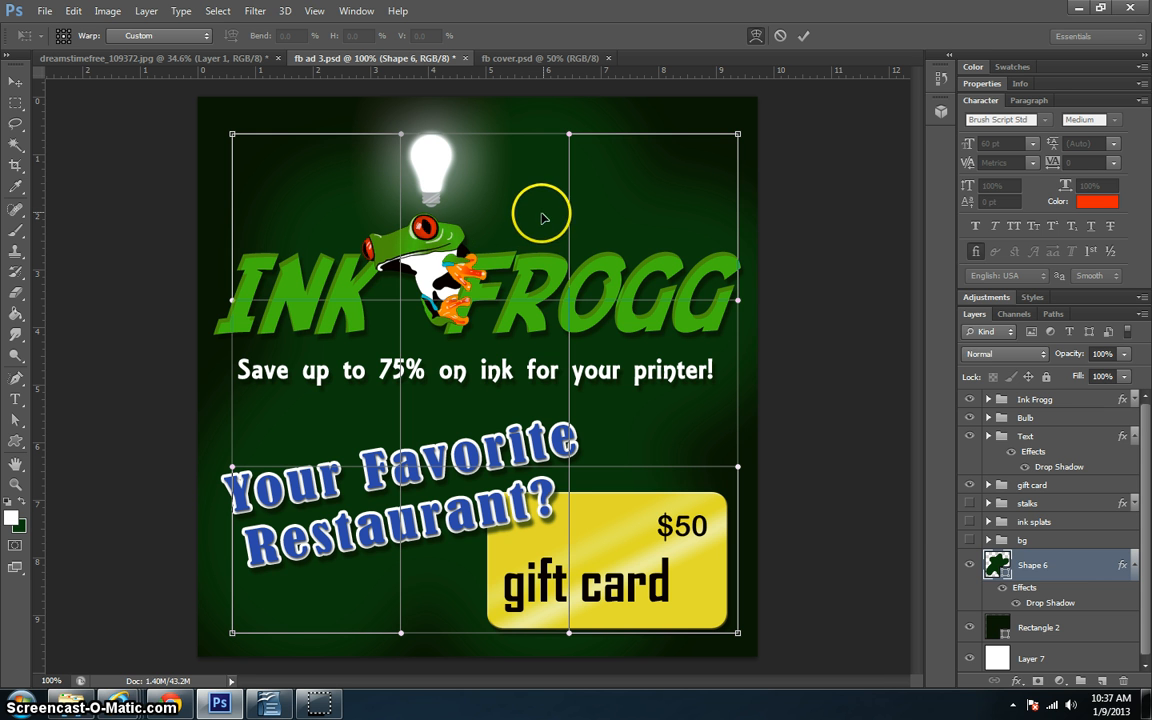
{"action": "left_click_drag", "start_coordinate": [537, 211], "coordinate": [569, 151]}
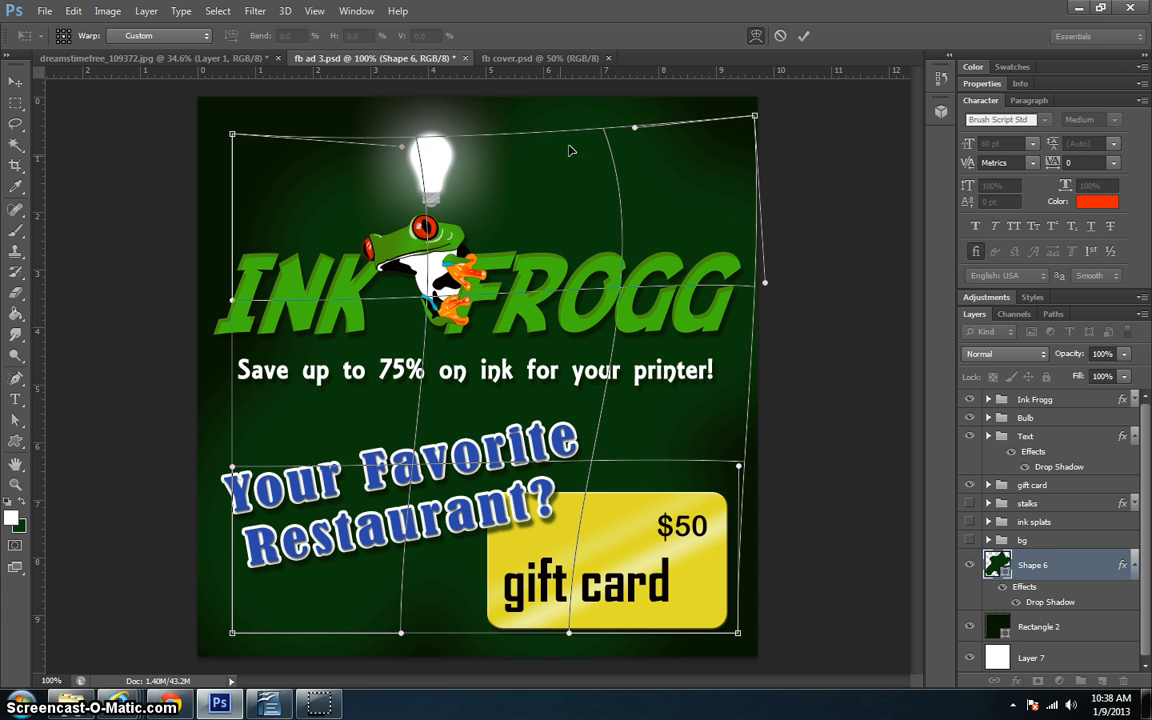
{"action": "left_click_drag", "start_coordinate": [702, 226], "coordinate": [610, 347]}
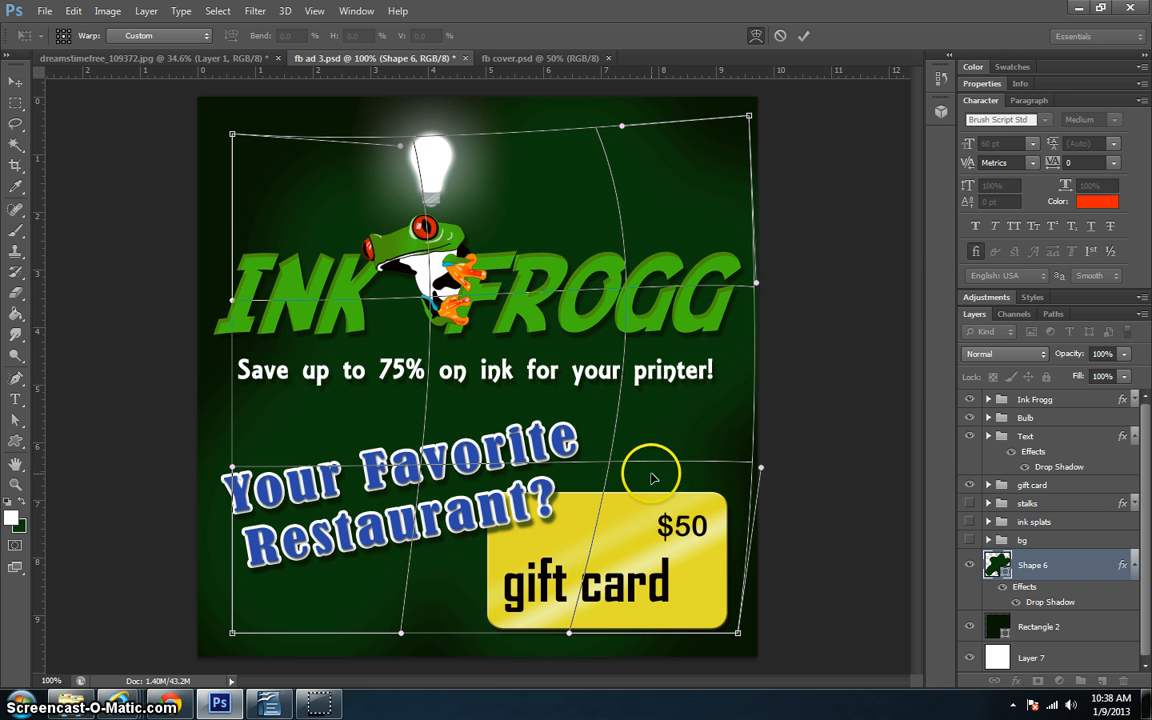
Step: Extend the blob's warp downward in its lower area, outward along its left side and upward at its upper-left corner, and apply it
{"action": "left_click_drag", "start_coordinate": [656, 476], "coordinate": [285, 543]}
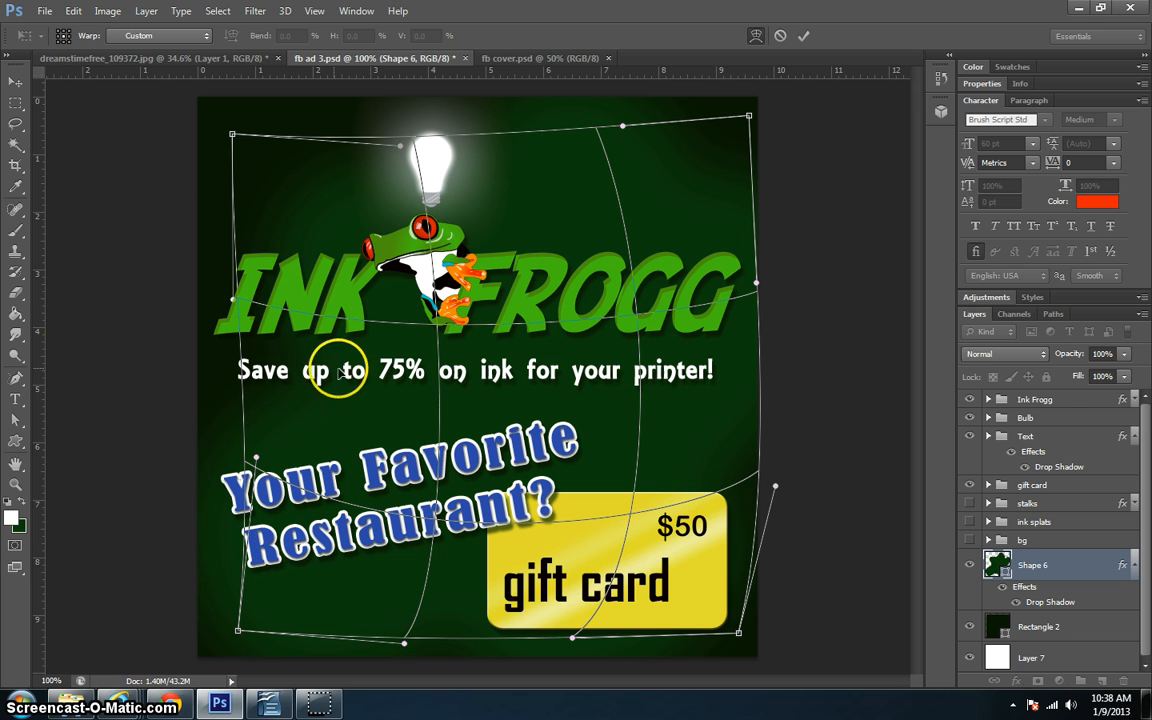
{"action": "left_click_drag", "start_coordinate": [343, 372], "coordinate": [260, 325]}
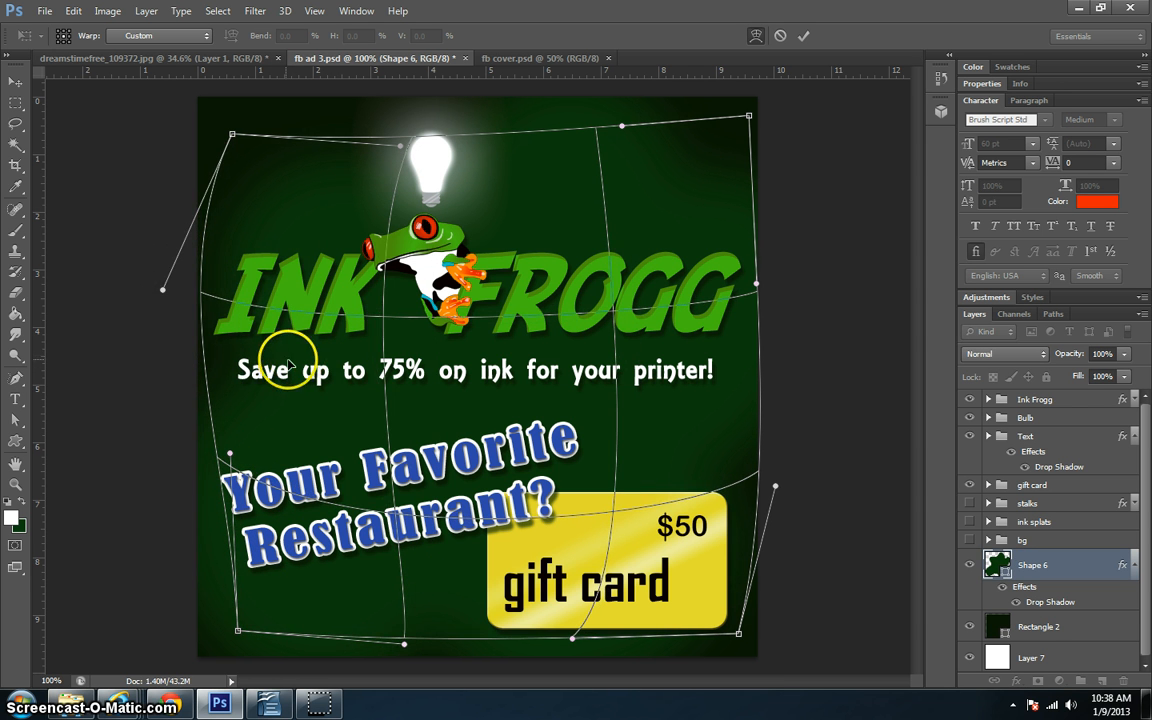
{"action": "mouse_move", "coordinate": [285, 211]}
{"action": "left_mouse_down"}
{"action": "mouse_move", "coordinate": [283, 200]}
{"action": "mouse_move", "coordinate": [285, 211]}
{"action": "left_mouse_up"}
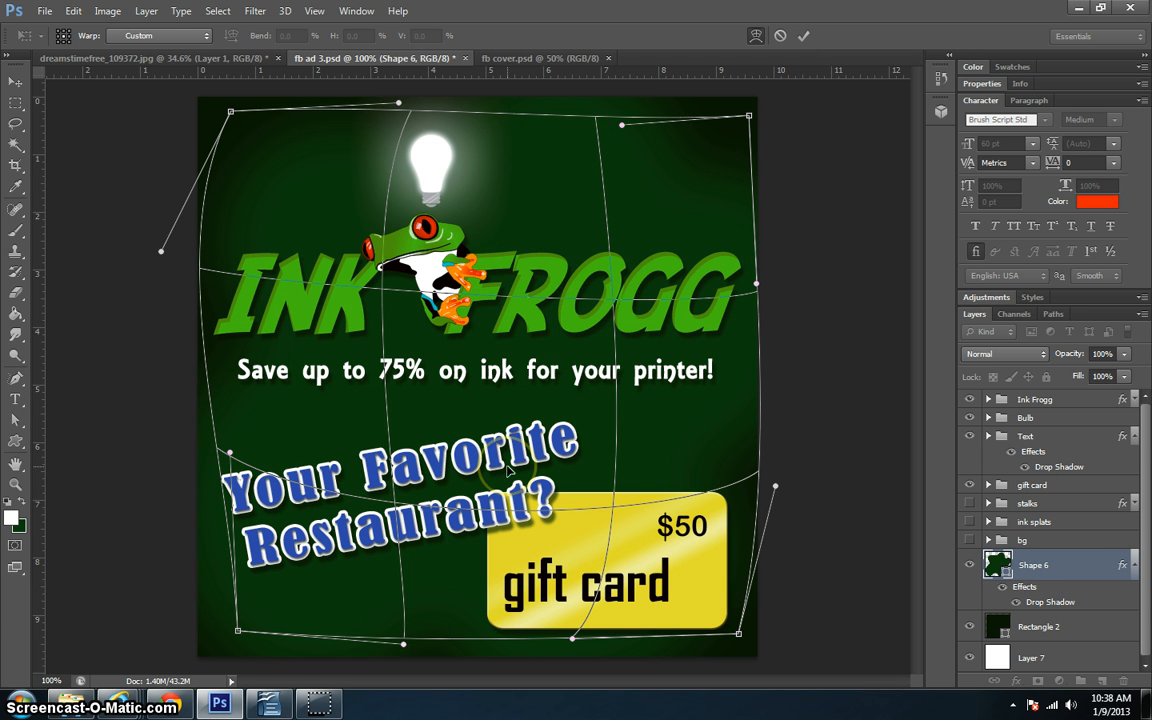
{"action": "left_click_drag", "start_coordinate": [451, 516], "coordinate": [449, 521]}
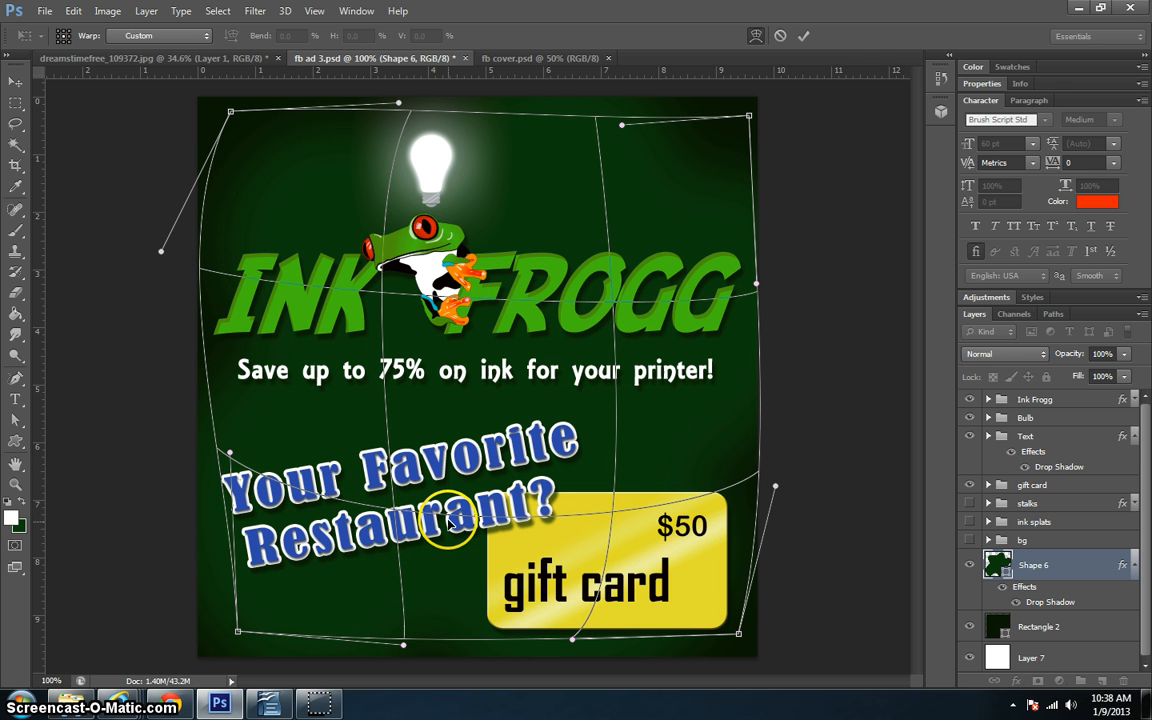
{"action": "left_click", "coordinate": [804, 37]}
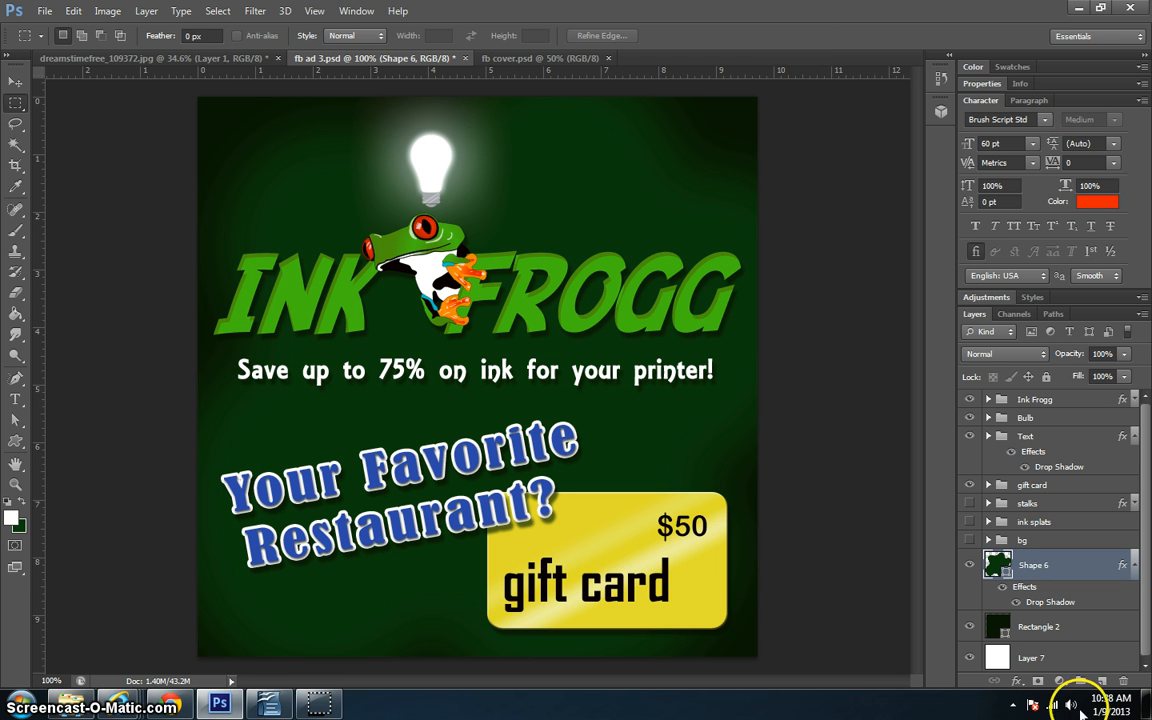
Step: Warp the blob again to widen both sides slightly and dip its top edge, apply it, and toggle the layer's visibility to compare
{"action": "right_click", "coordinate": [661, 413]}
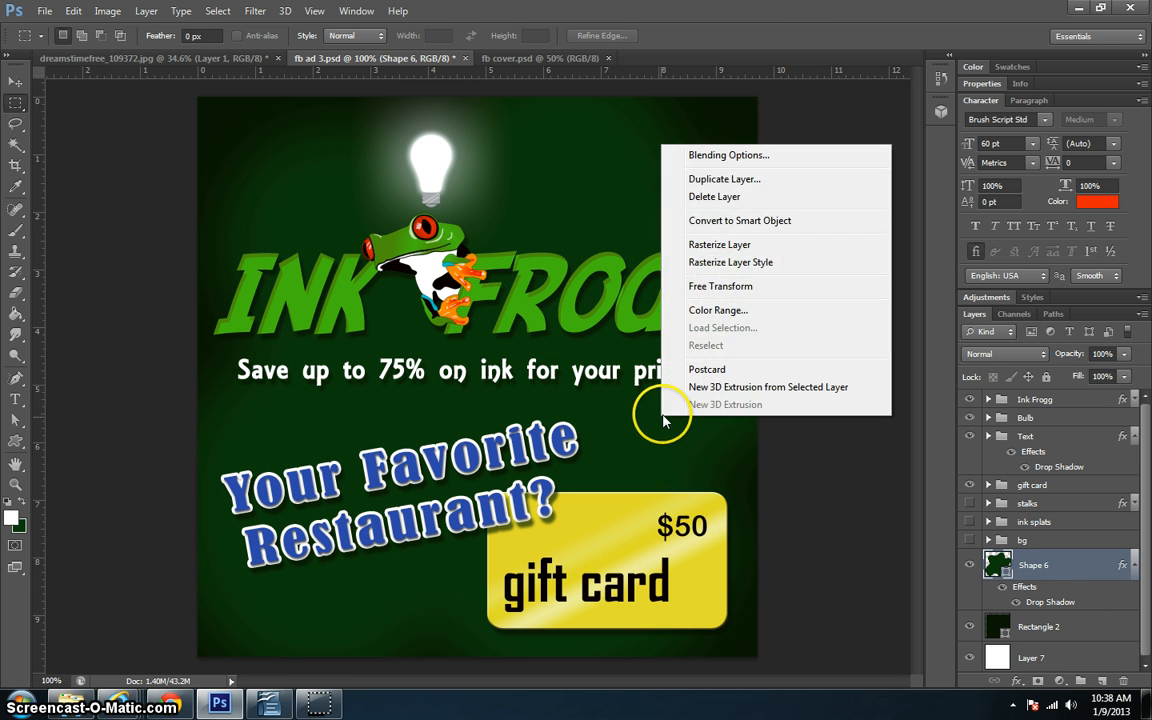
{"action": "left_click", "coordinate": [716, 287]}
{"action": "right_click", "coordinate": [508, 279]}
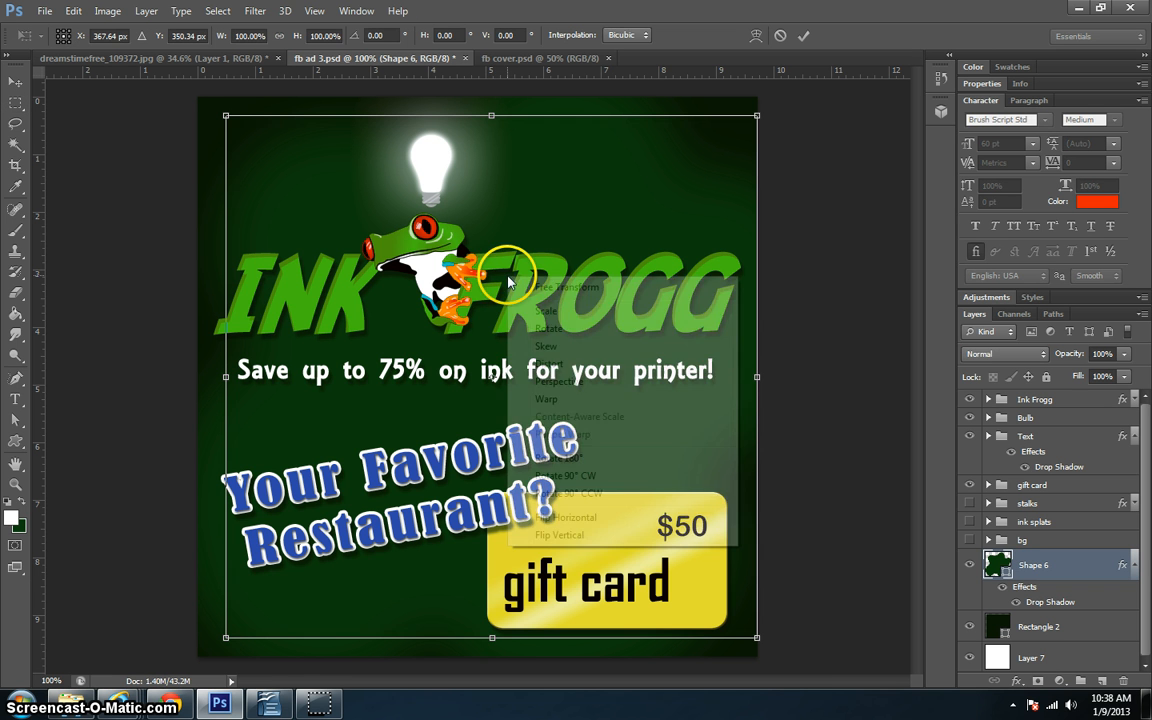
{"action": "left_click", "coordinate": [558, 401]}
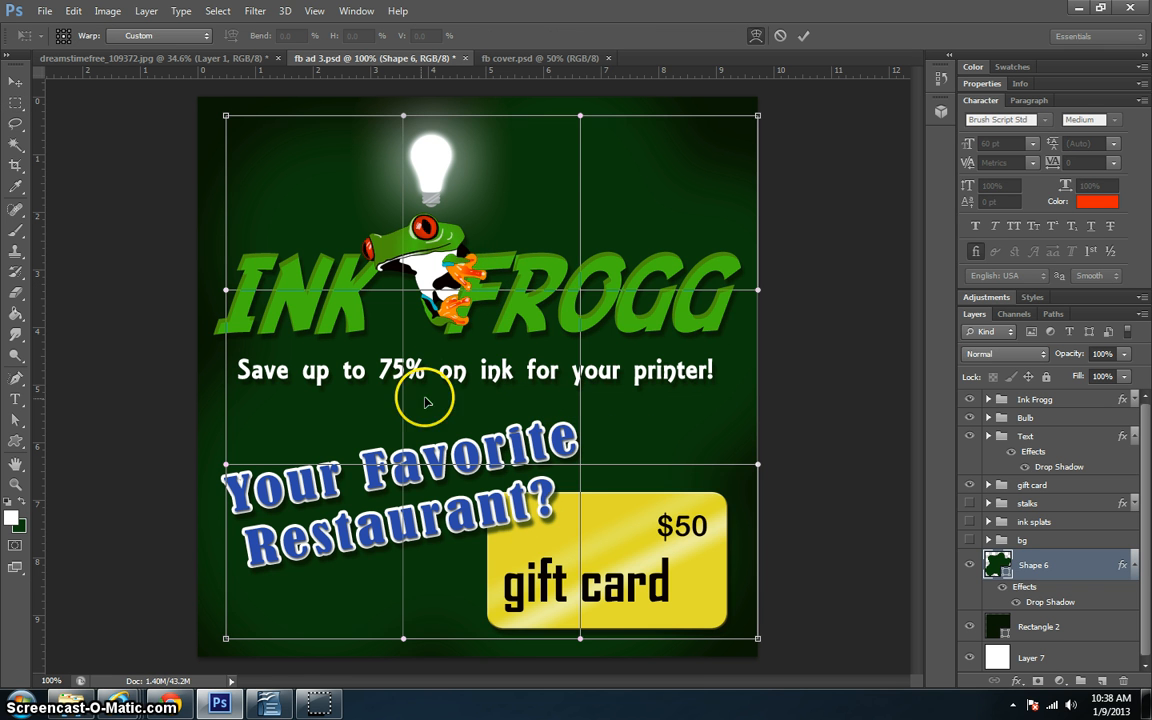
{"action": "left_click_drag", "start_coordinate": [342, 329], "coordinate": [343, 338]}
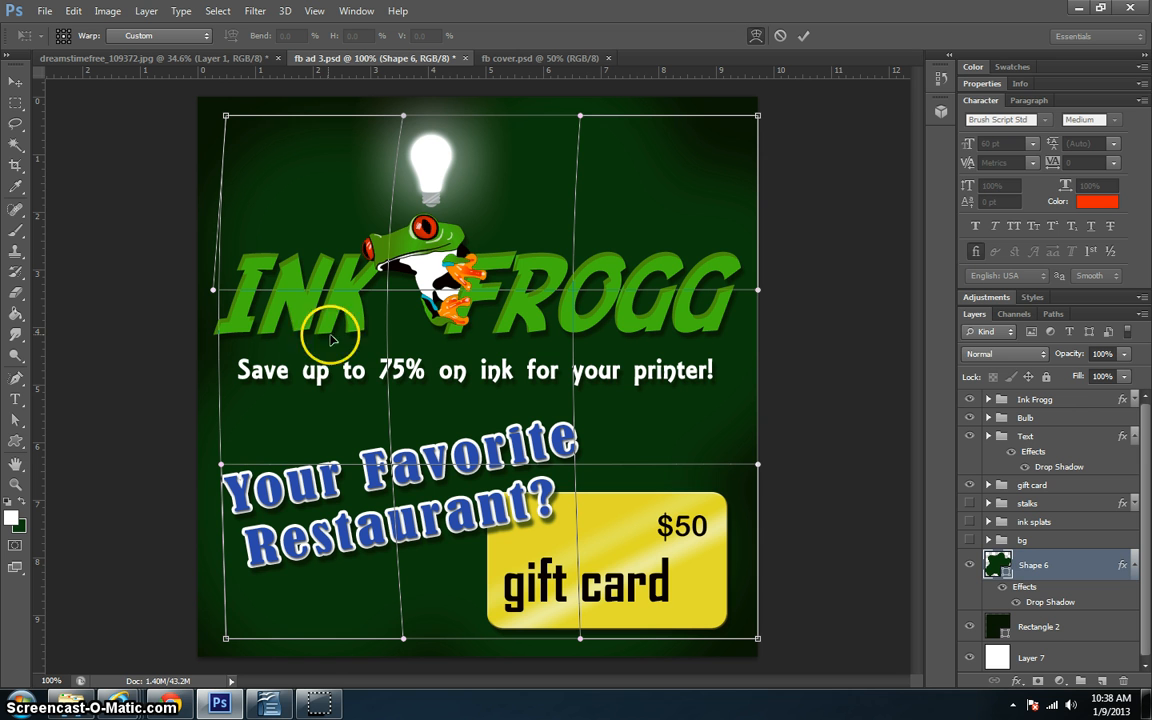
{"action": "left_click_drag", "start_coordinate": [638, 211], "coordinate": [653, 206]}
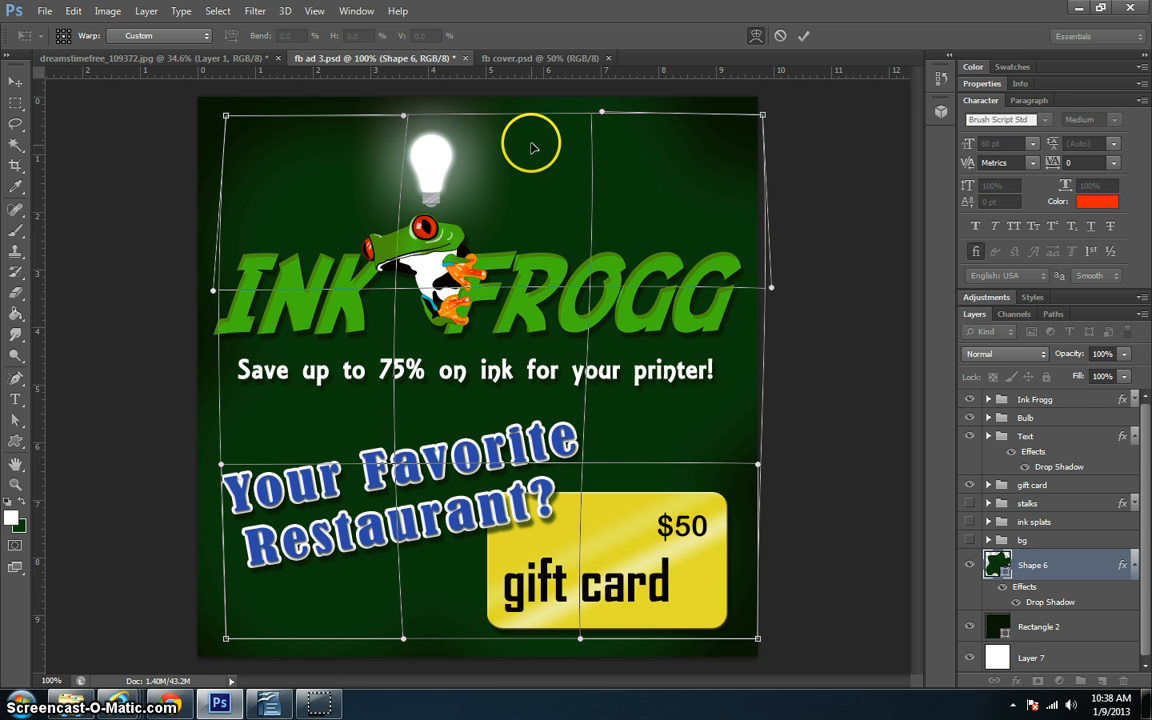
{"action": "left_click_drag", "start_coordinate": [533, 148], "coordinate": [533, 152]}
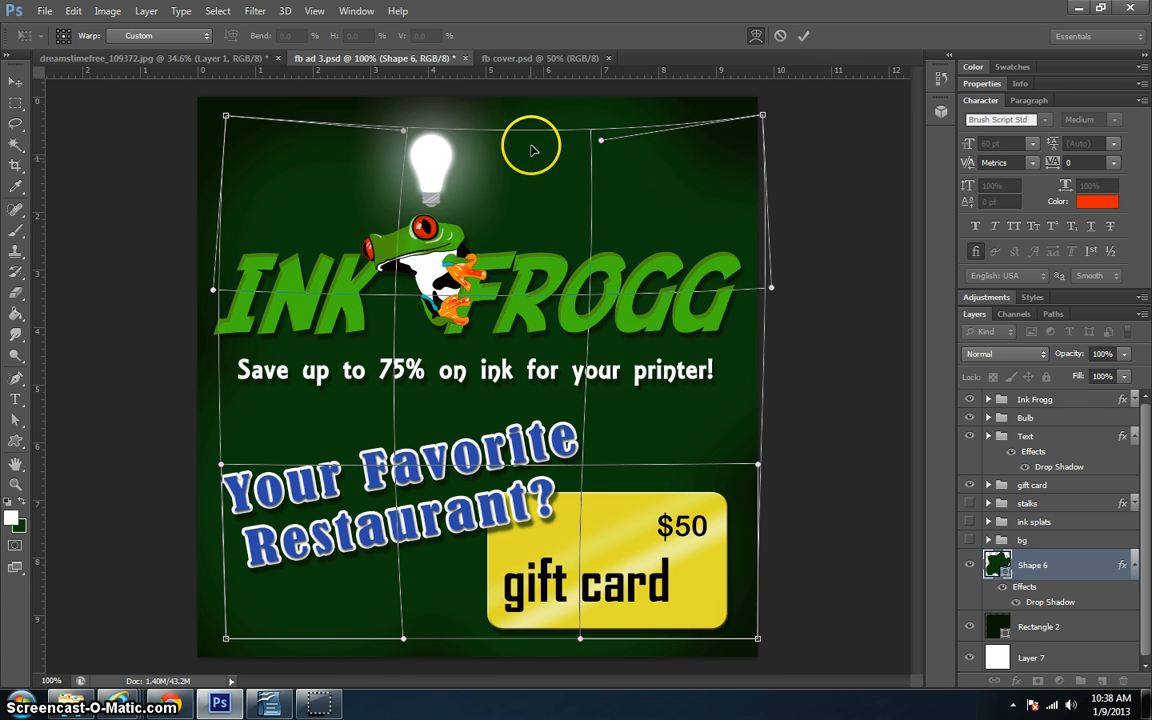
{"action": "left_click", "coordinate": [805, 37]}
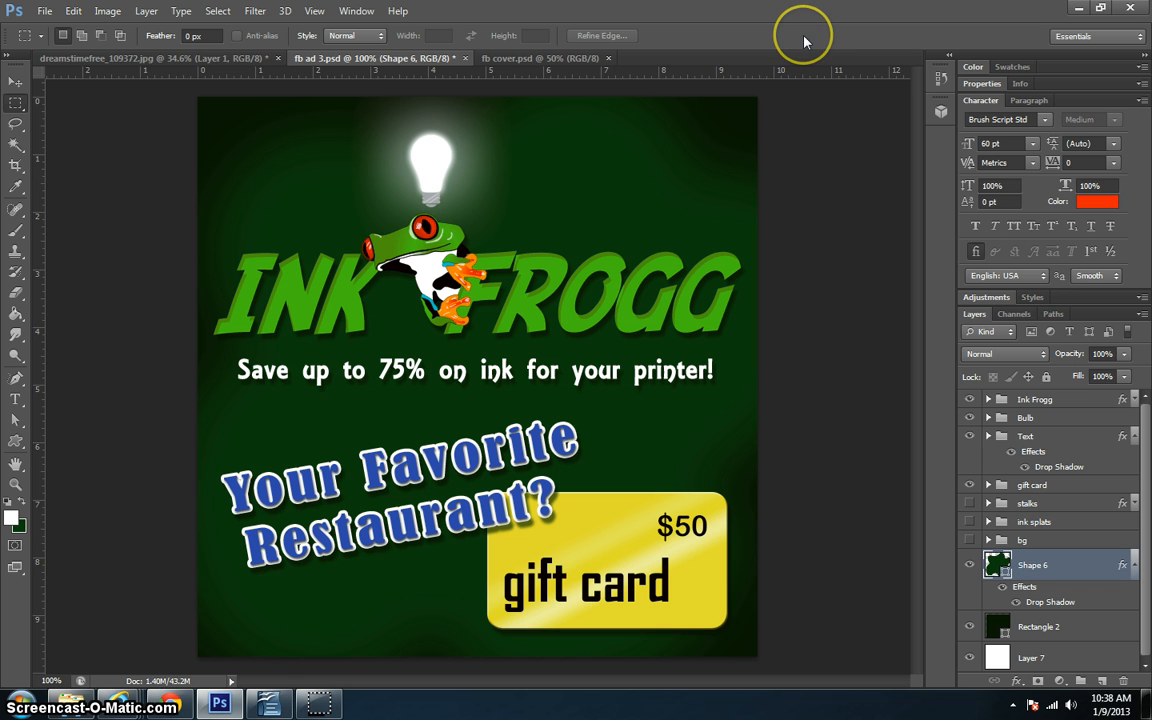
{"action": "left_click", "coordinate": [970, 566]}
{"action": "left_click", "coordinate": [970, 566]}
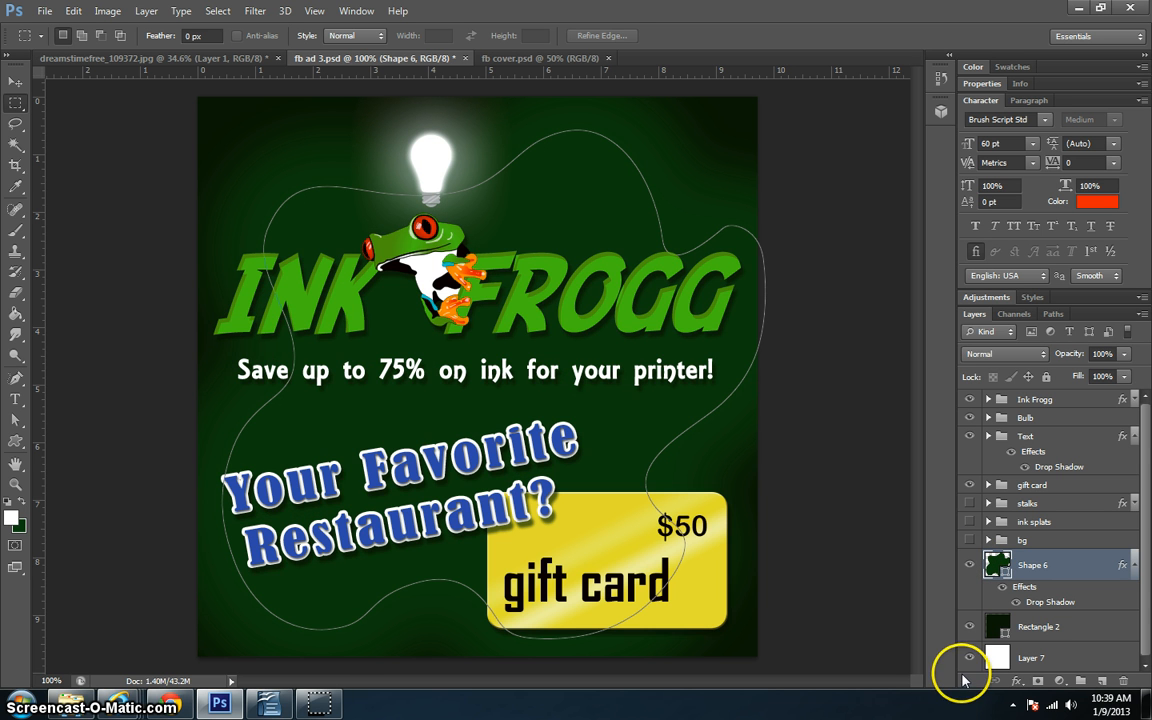